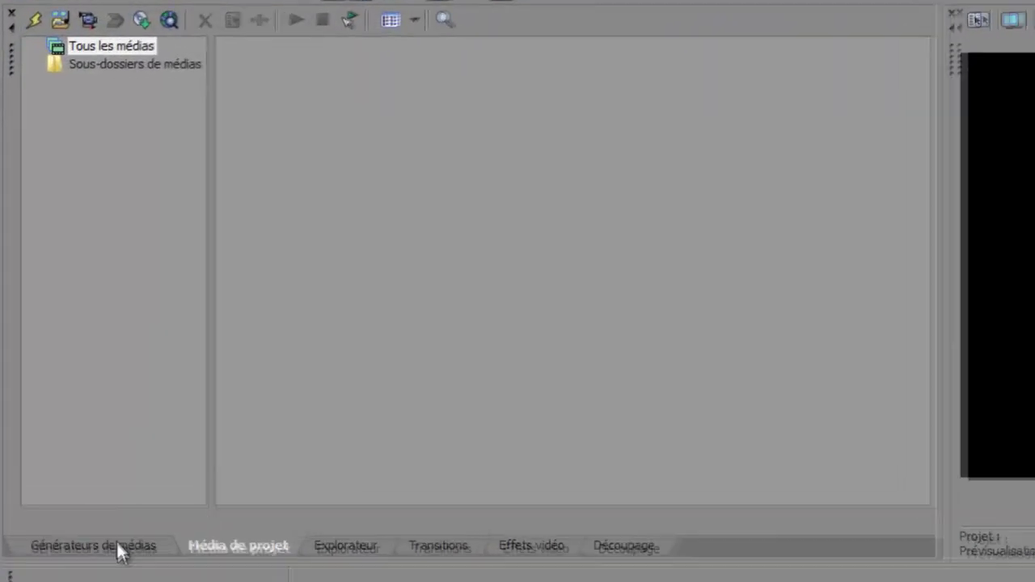
Step: Browse the media generator presets, including solid colour, checkerboard, gradient, credit roll, noise texture and test pattern
left_click(63, 348)
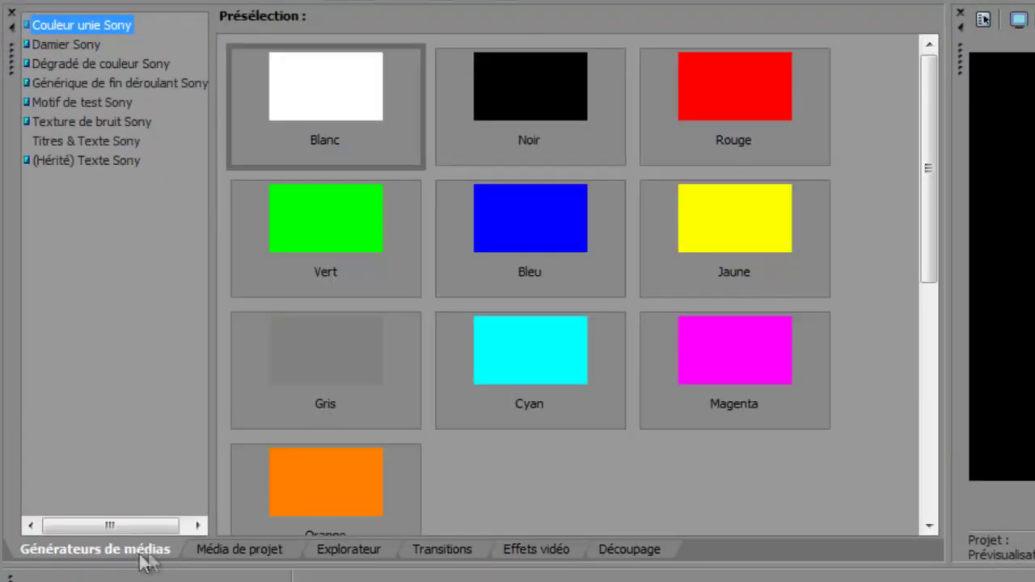
left_click(67, 45)
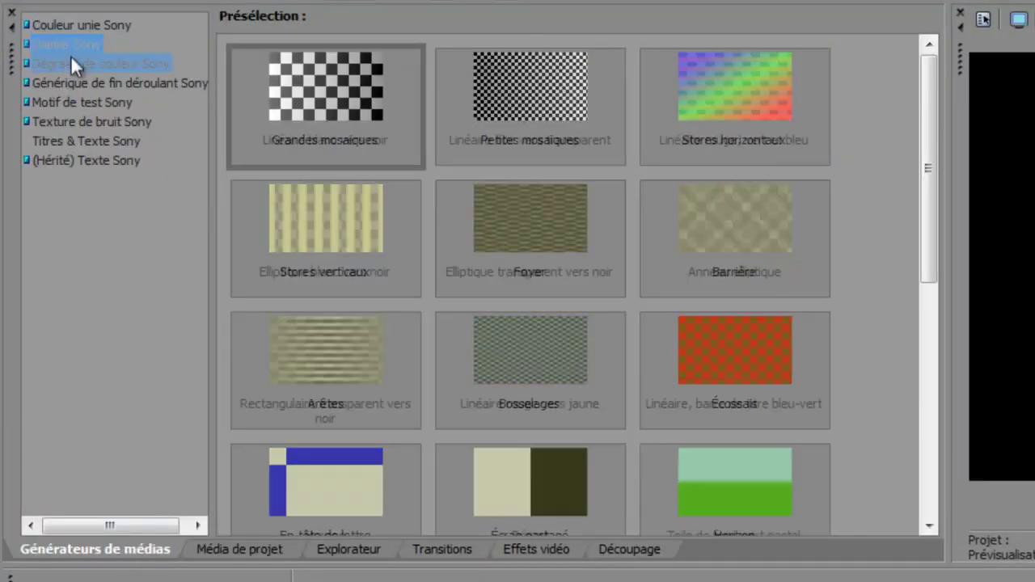
left_click(73, 64)
left_click(78, 84)
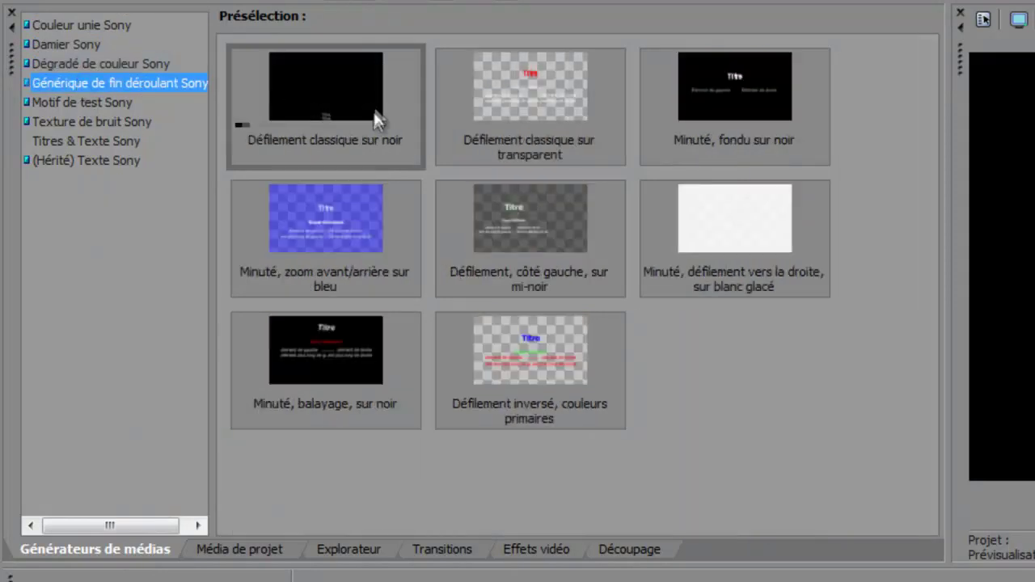
left_click(93, 121)
left_click(82, 100)
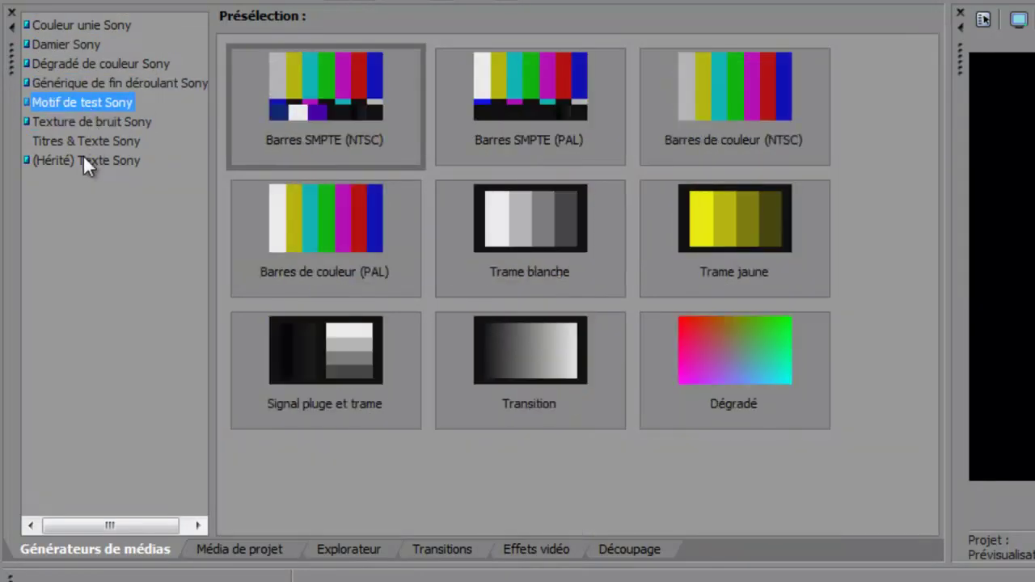
left_click(97, 30)
Step: Look through the project media, the file explorer and the available transition presets such as Iris and Page tournée
left_click(239, 549)
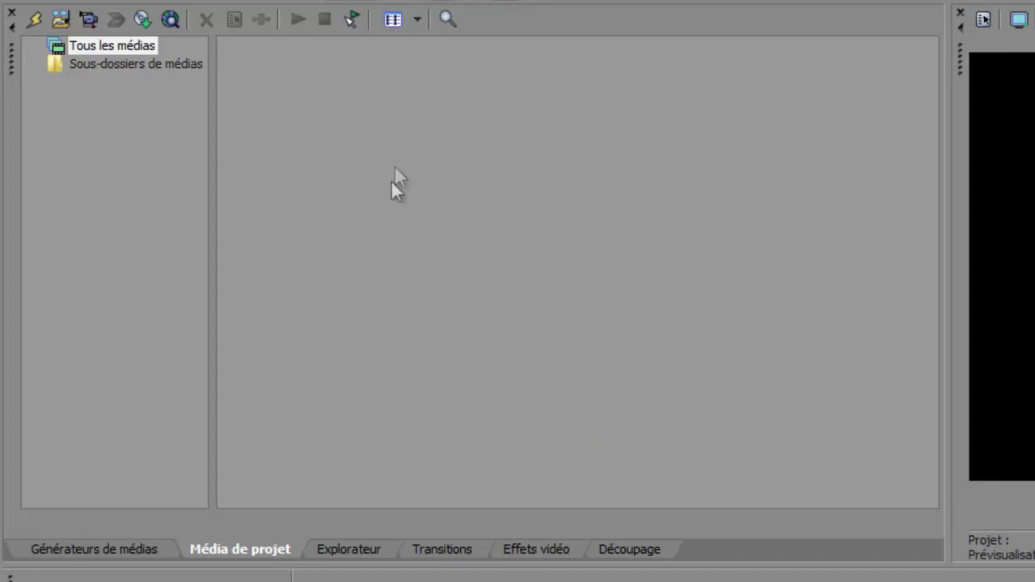
left_click(363, 554)
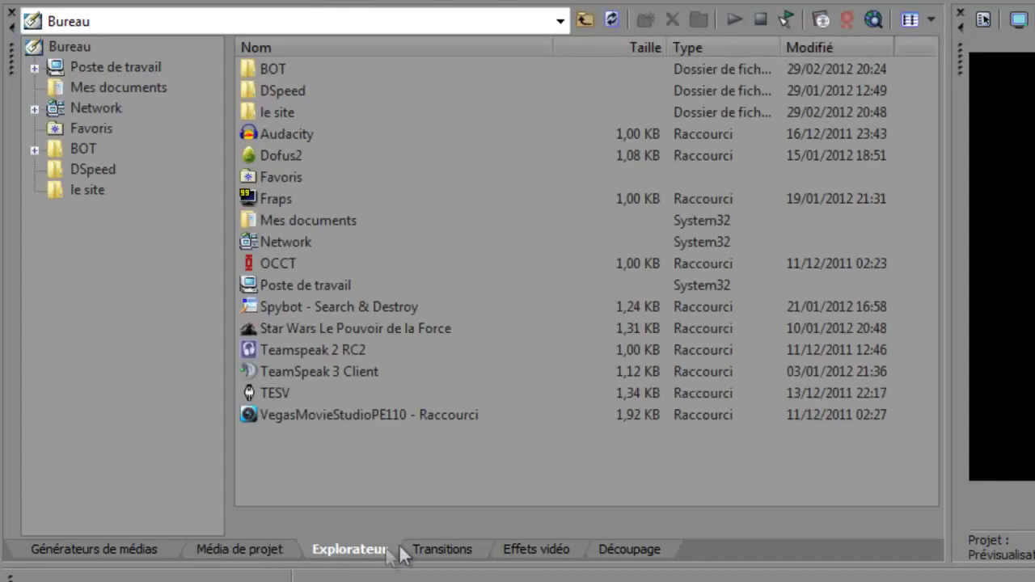
left_click(440, 549)
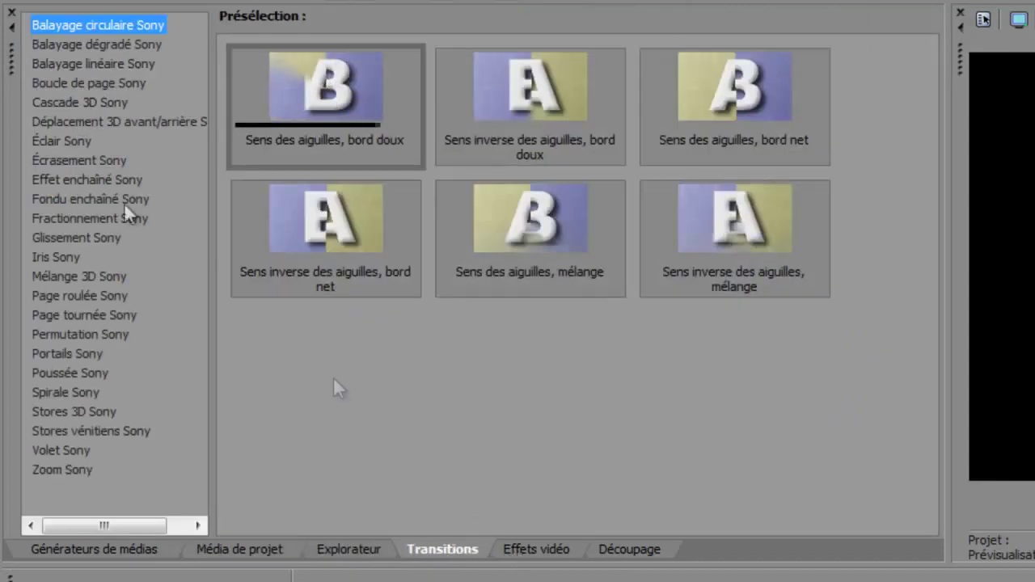
left_click(53, 259)
left_click(81, 314)
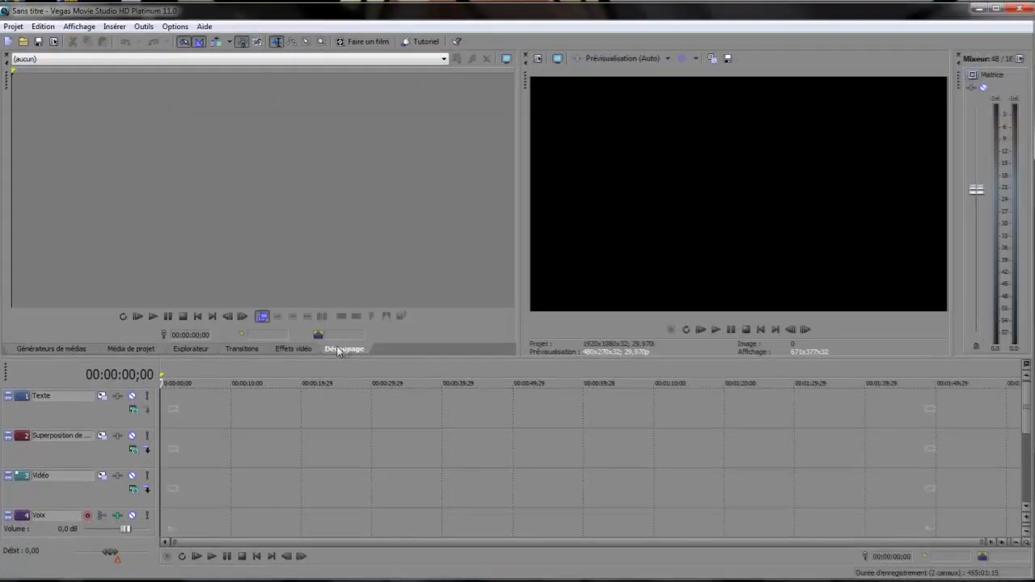
Step: Import the intro003 video into the project media
left_click(147, 346)
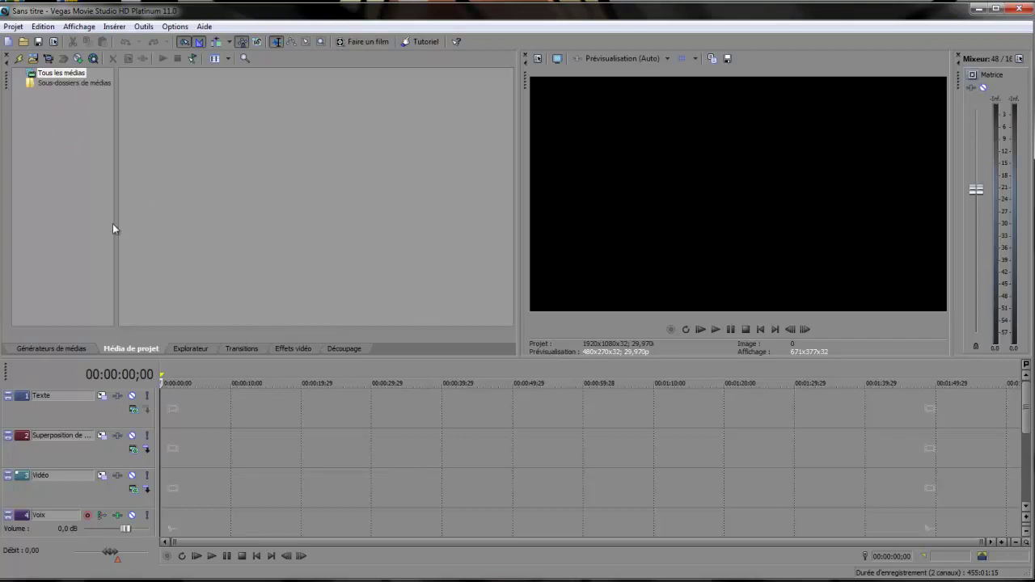
left_click(13, 26)
left_click(62, 144)
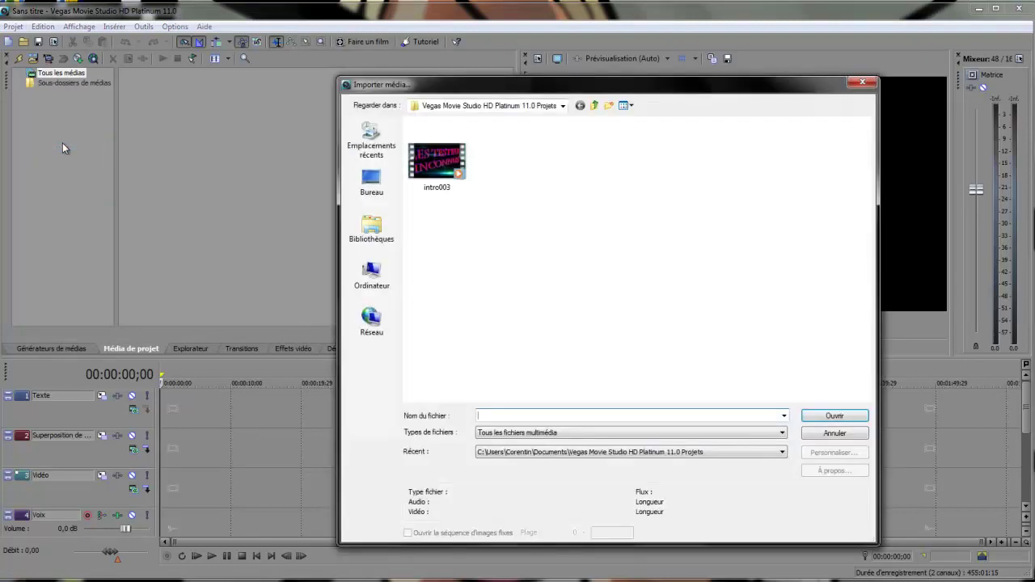
left_click(817, 416)
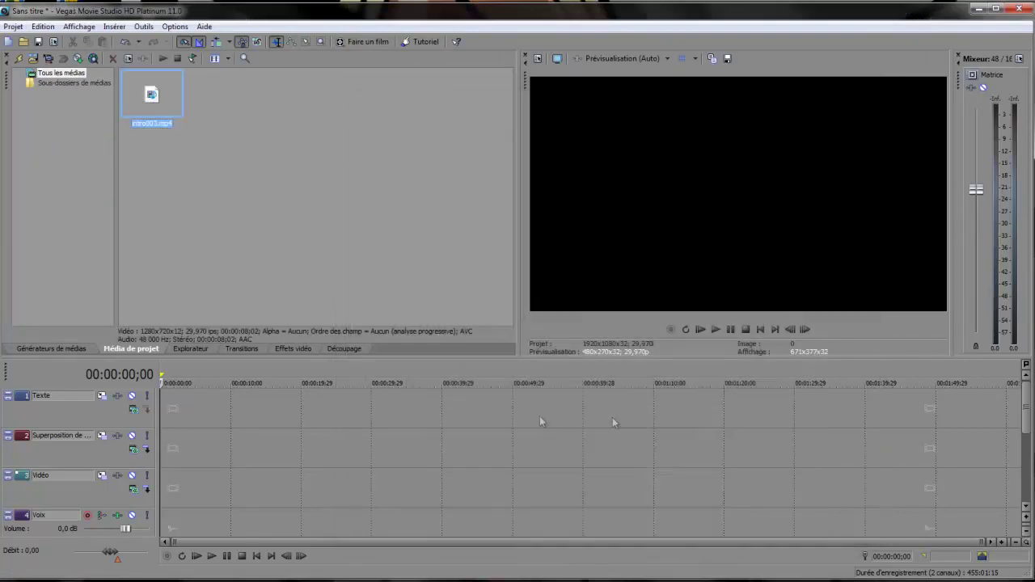
Step: Place intro003.mp4 at the very start of the Vidéo track, with its audio on the Voix track
left_click_drag(145, 101, 292, 279)
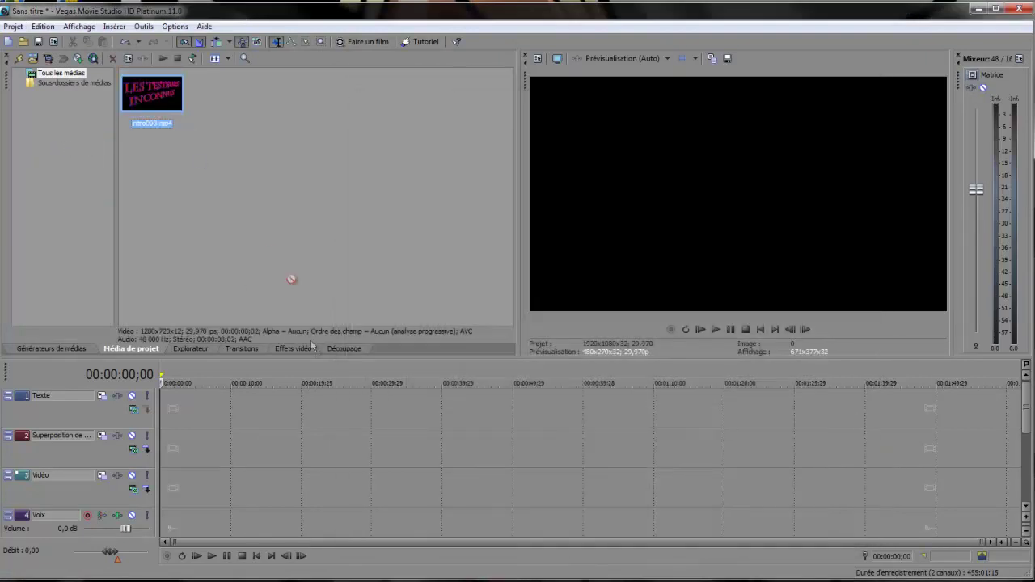
left_click_drag(283, 468, 172, 481)
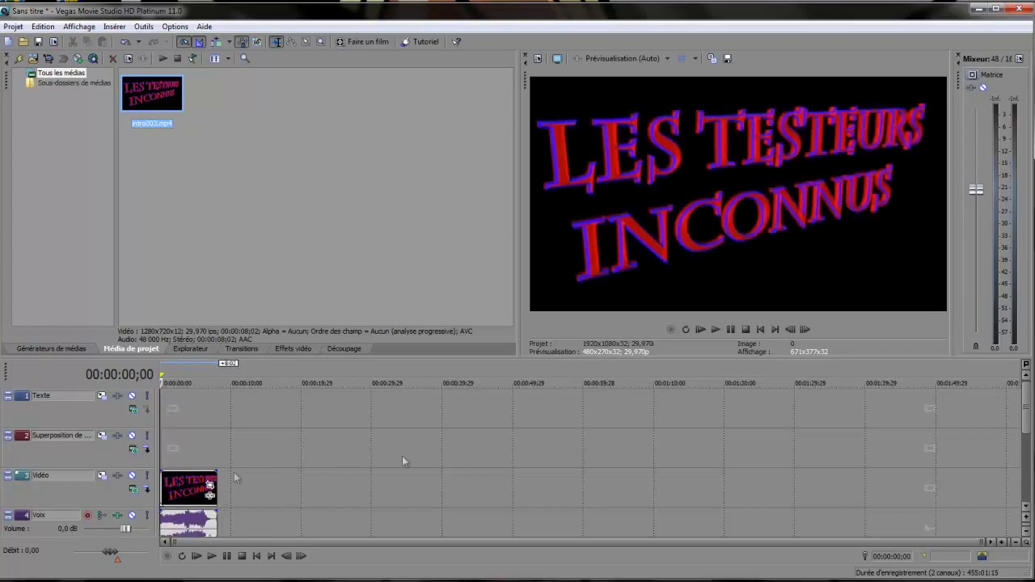
Step: Mute the Voix track and unmute it again
left_click(1024, 514)
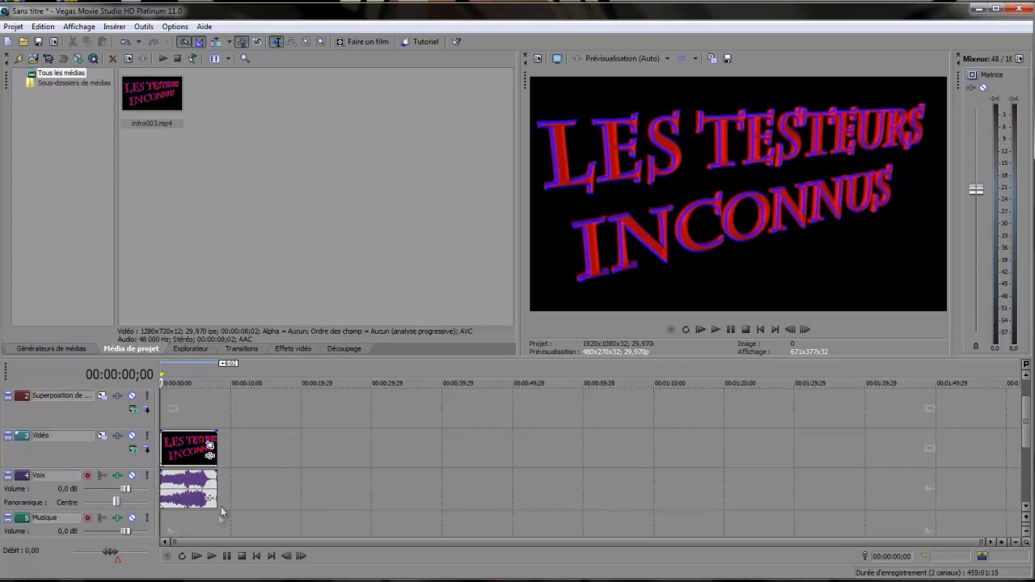
left_click(132, 476)
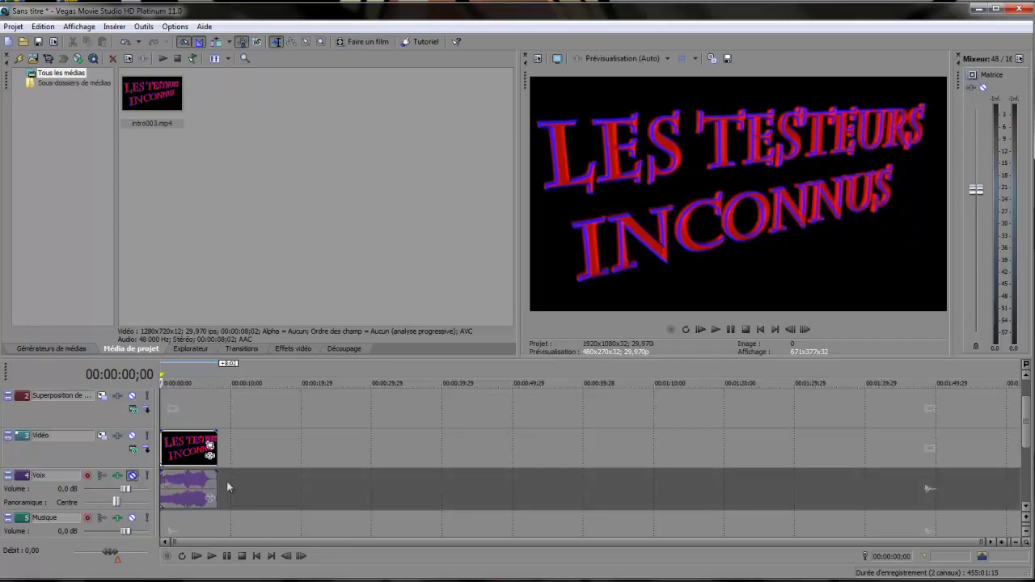
left_click(132, 476)
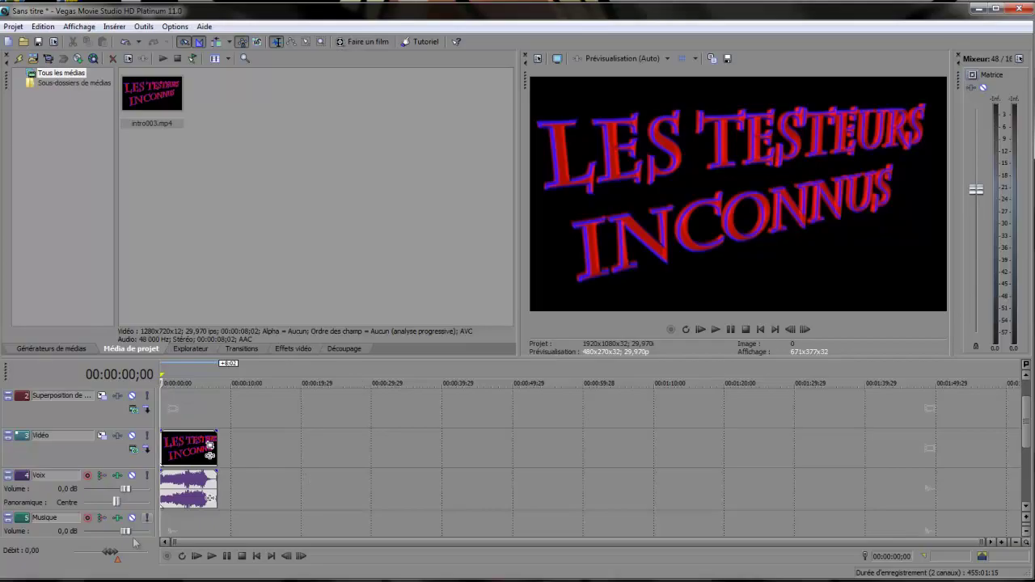
key("alt+Tab")
left_click_drag(486, 76, 639, 69)
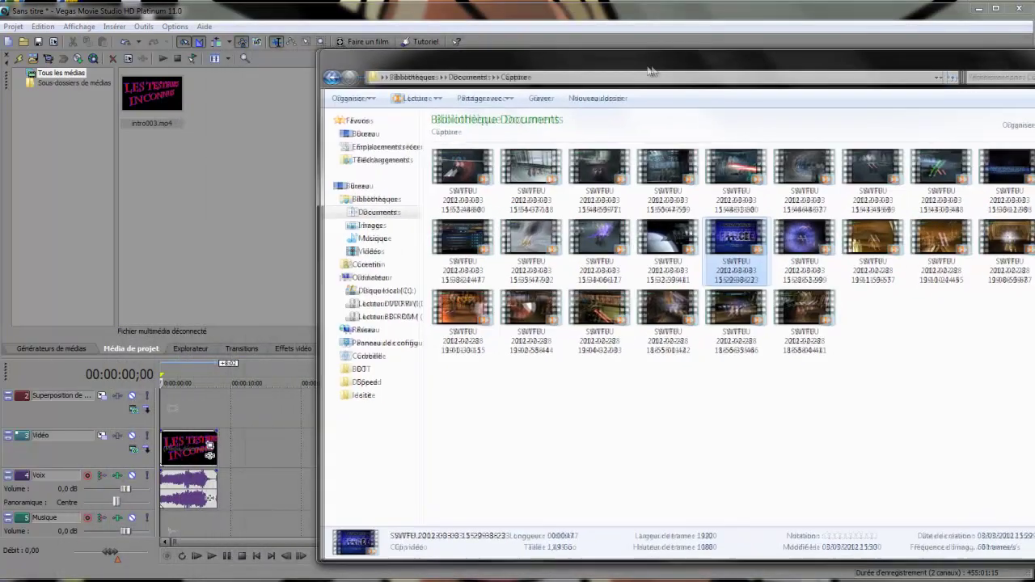
left_click_drag(731, 232, 224, 452)
key("alt+F4")
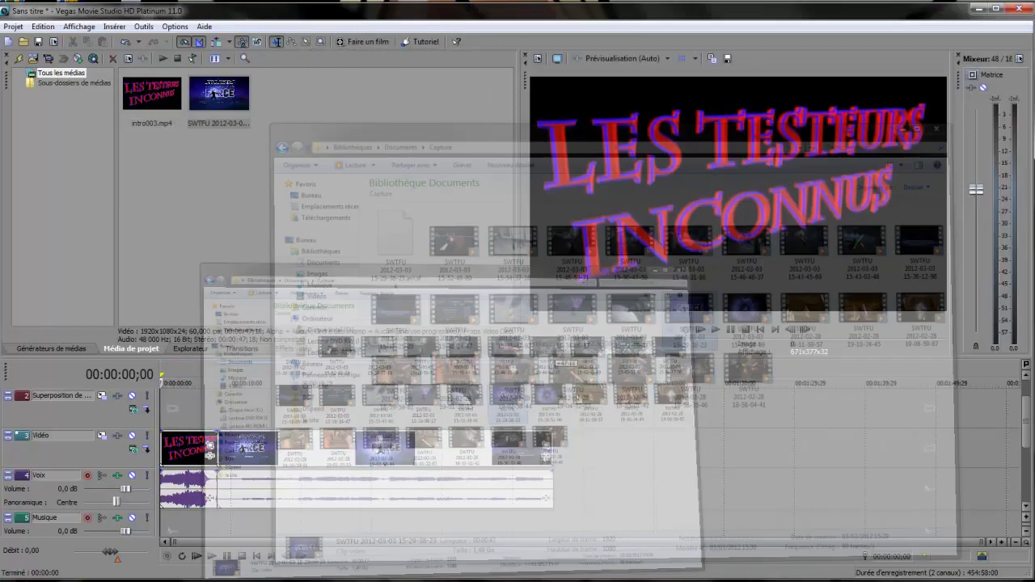
Step: Preview several moments of the Star Wars menu clip and delete it from the timeline
left_click(288, 463)
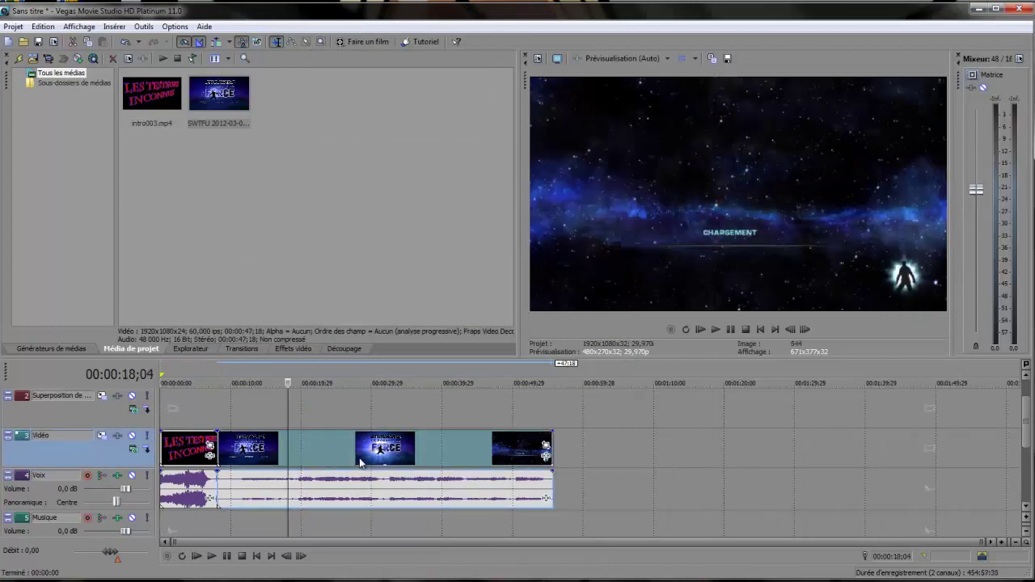
left_click(414, 453)
left_click(310, 453)
left_click(246, 453)
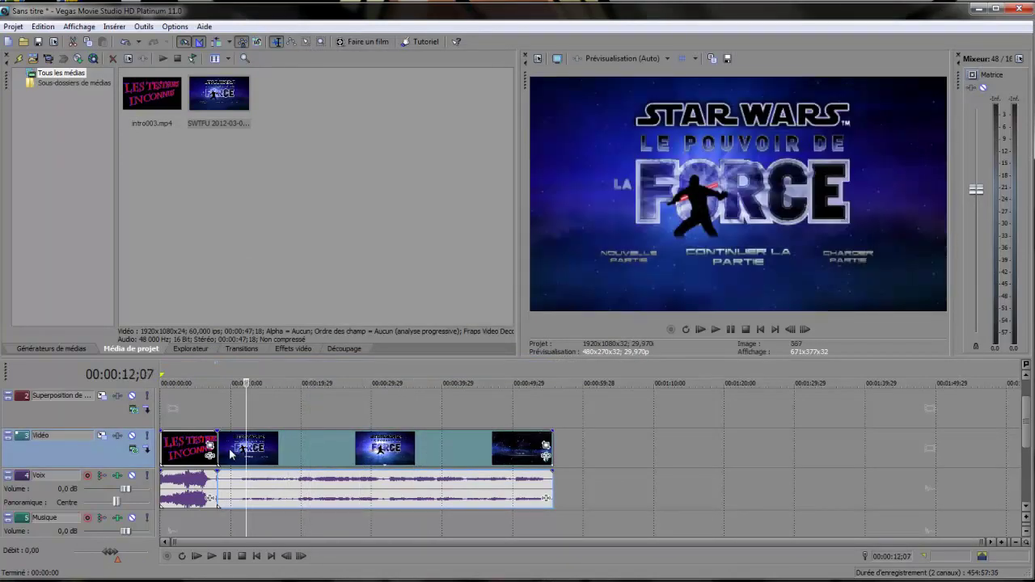
left_click(229, 453)
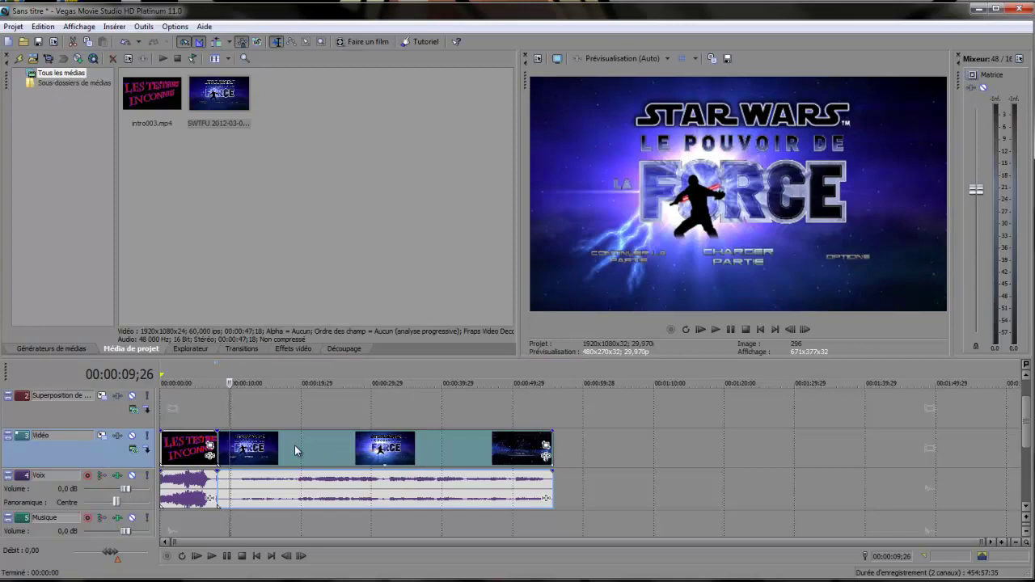
key("Delete")
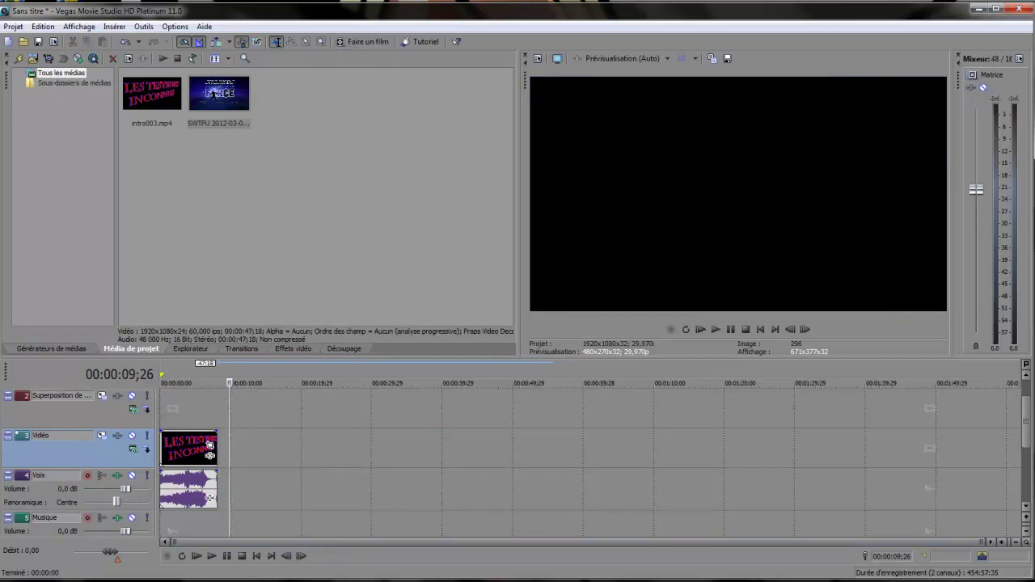
key("alt+Tab")
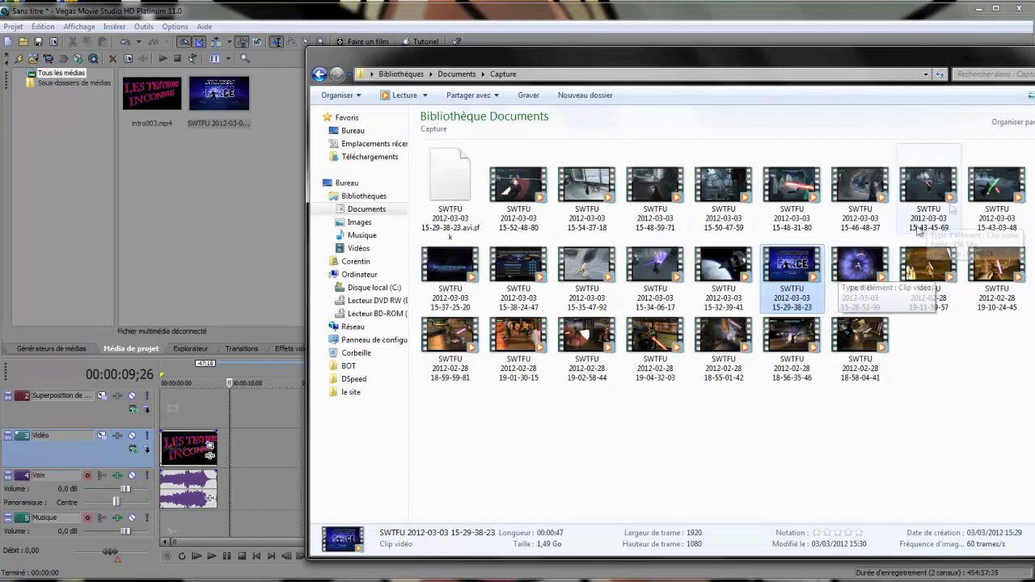
left_click(1034, 186)
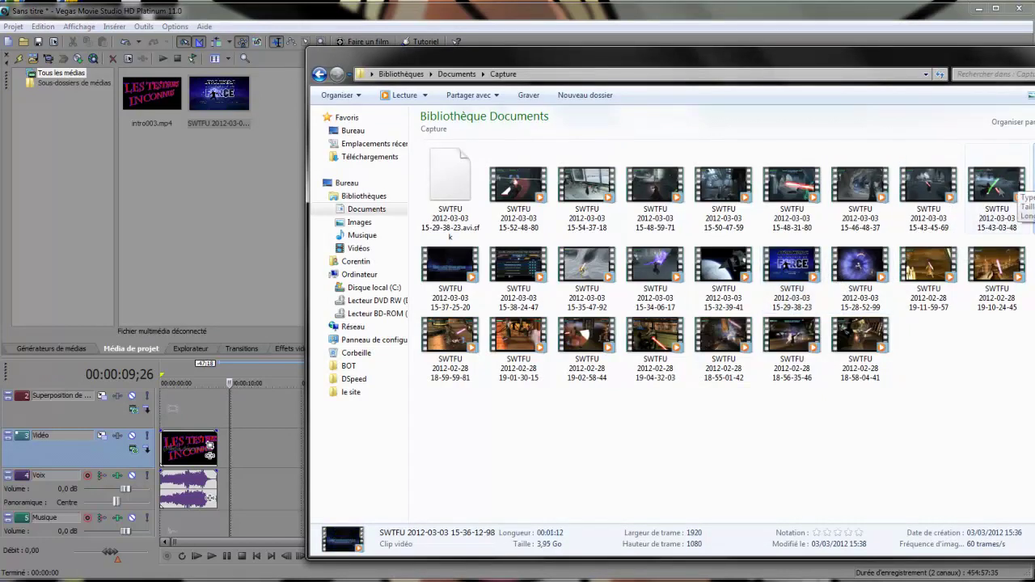
left_click(540, 192)
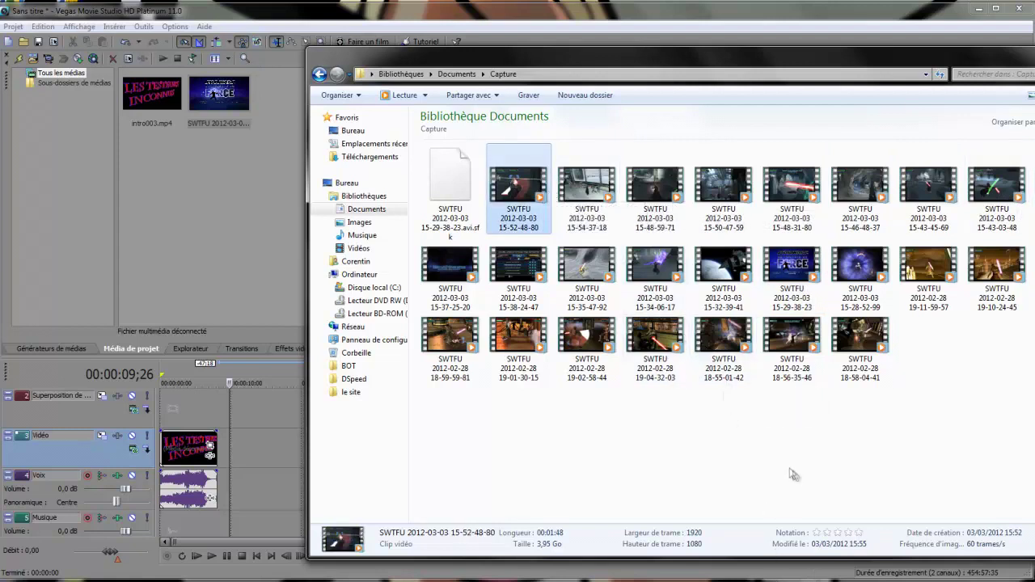
left_click(860, 275)
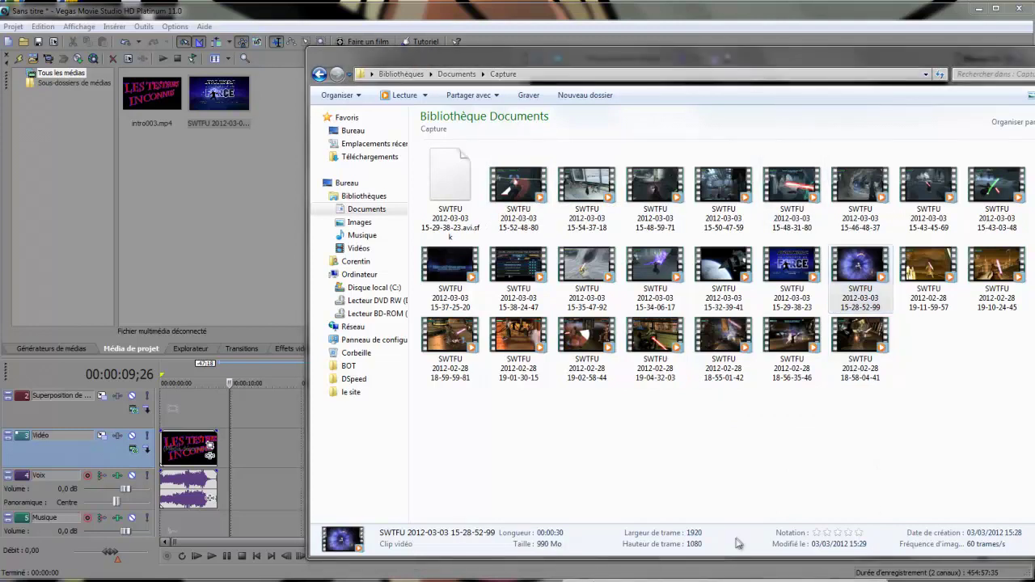
left_click_drag(868, 277, 224, 476)
left_click(335, 219)
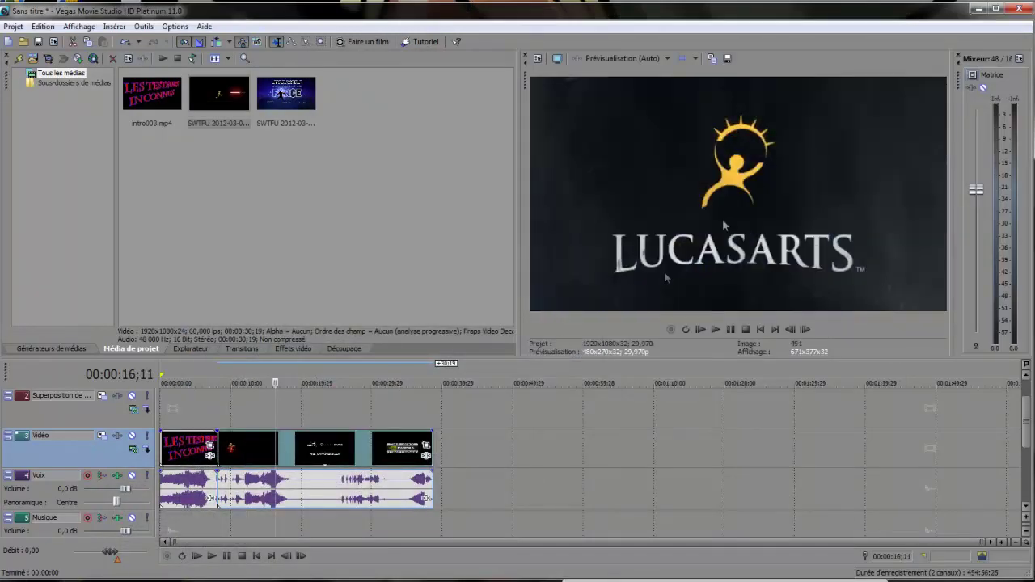
Step: Play back the SWTFU clip, stop it at the Aspyr logo and step backward and forward frame by frame
key("space")
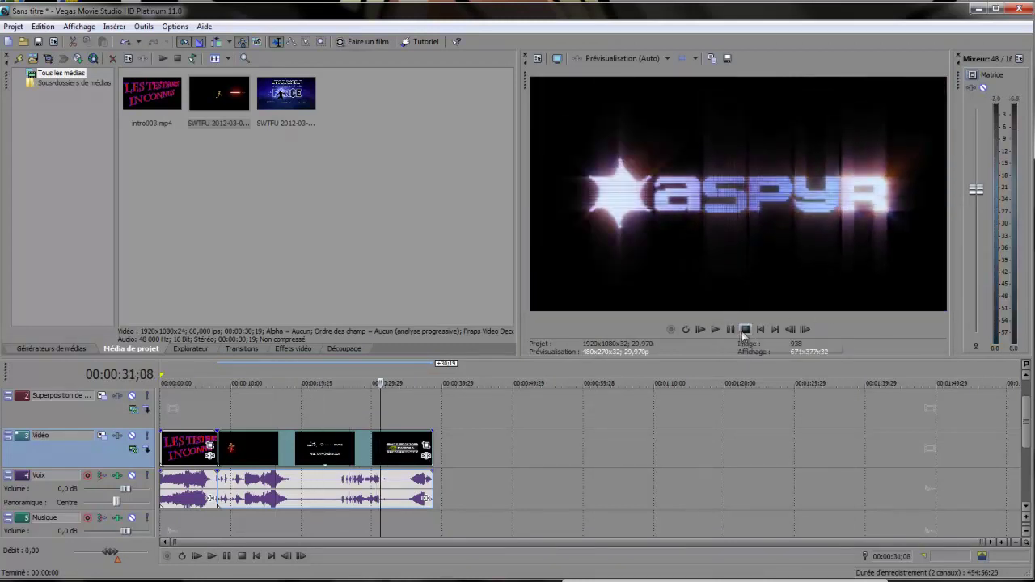
left_click(791, 330)
left_click(793, 331)
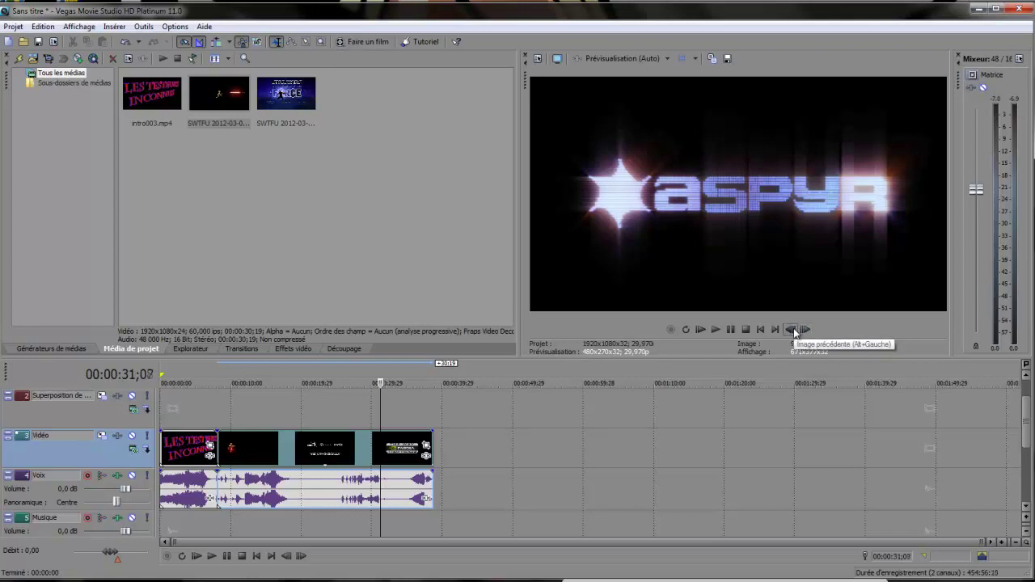
left_click(805, 330)
left_click(805, 330)
left_click(805, 330)
left_click(804, 330)
left_click(804, 331)
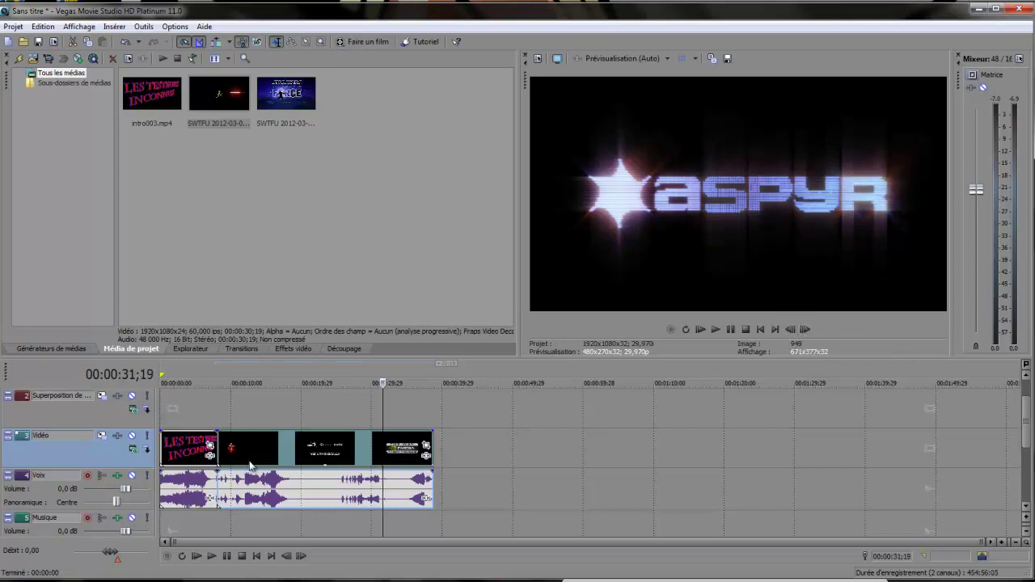
Step: Preview different moments of the SWTFU clip, ending with the playhead at 00:00:17;05
left_click(292, 469)
left_click(344, 469)
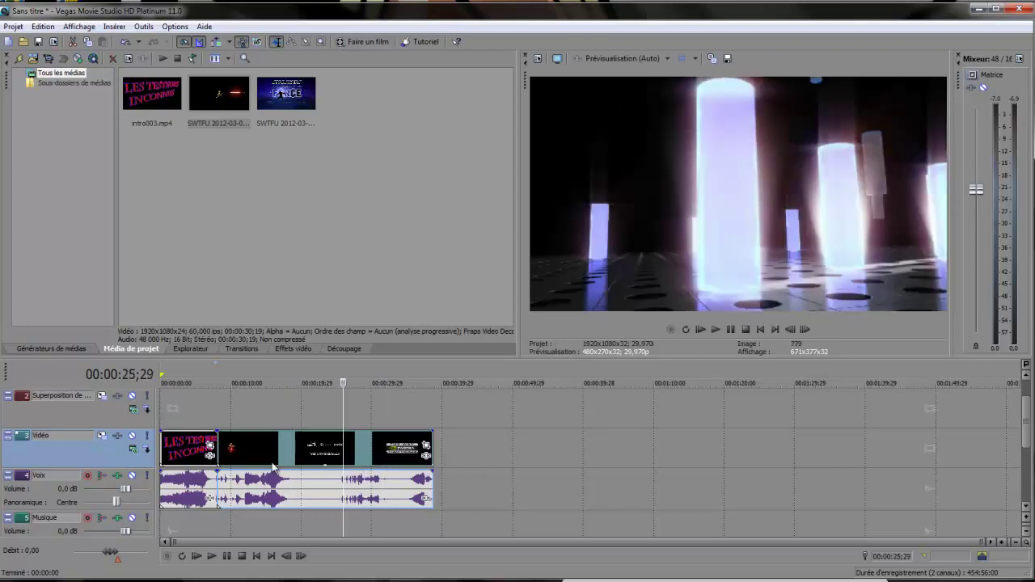
left_click(272, 469)
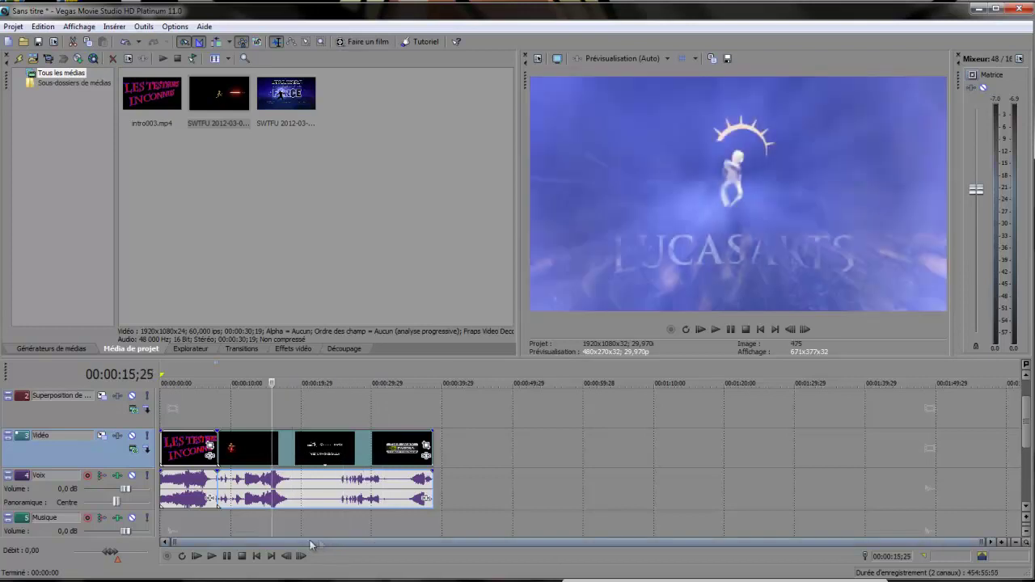
left_click(229, 534)
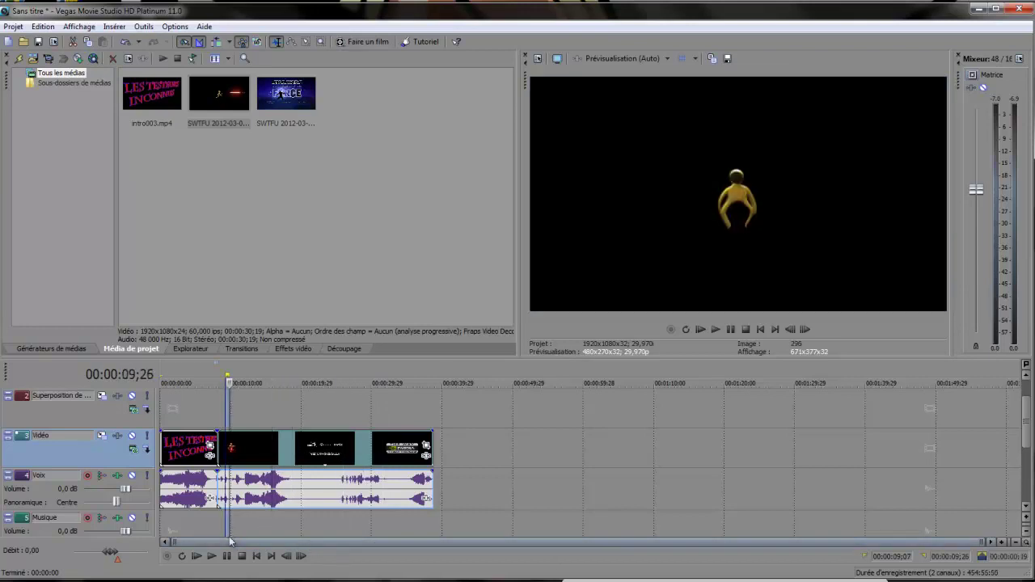
left_click(281, 529)
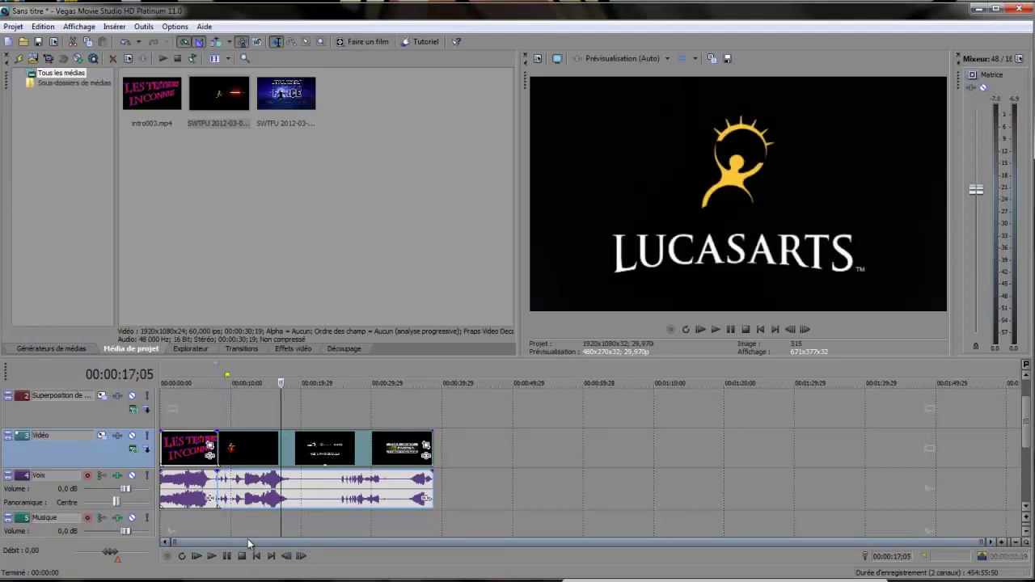
Step: Move the SWTFU clip about 16 seconds later on the timeline, leaving a gap after the intro
left_click_drag(312, 445, 433, 469)
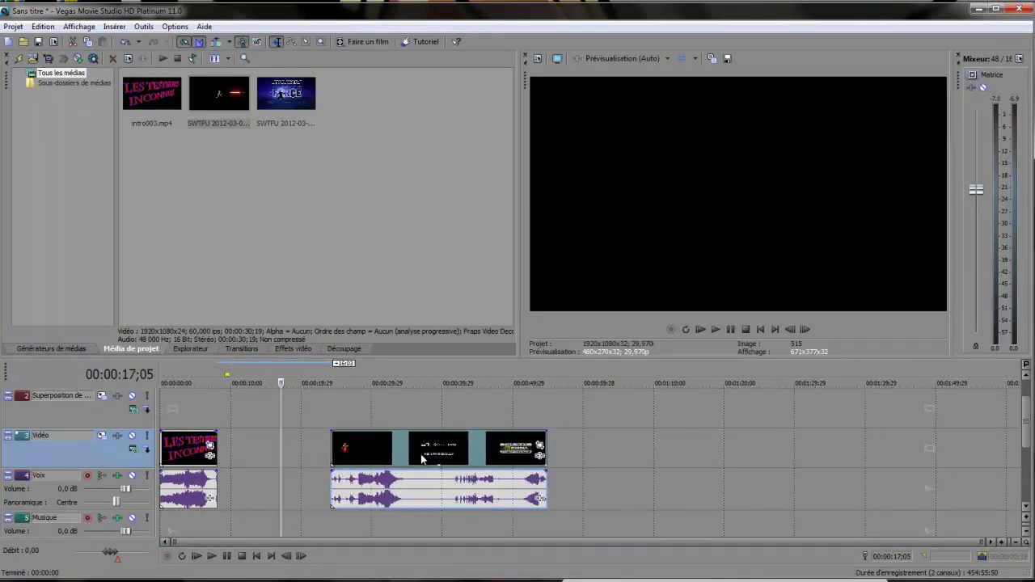
Step: Preview several moments of the SWTFU clip on the timeline, ending with the playhead at 00:00:40;07
left_click(390, 454)
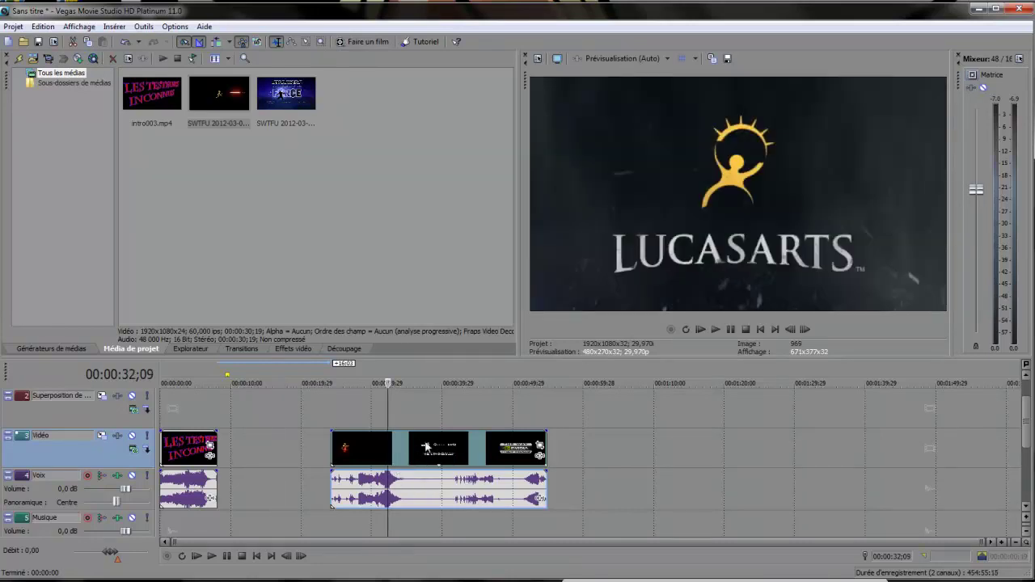
left_click(426, 448)
left_click(443, 455)
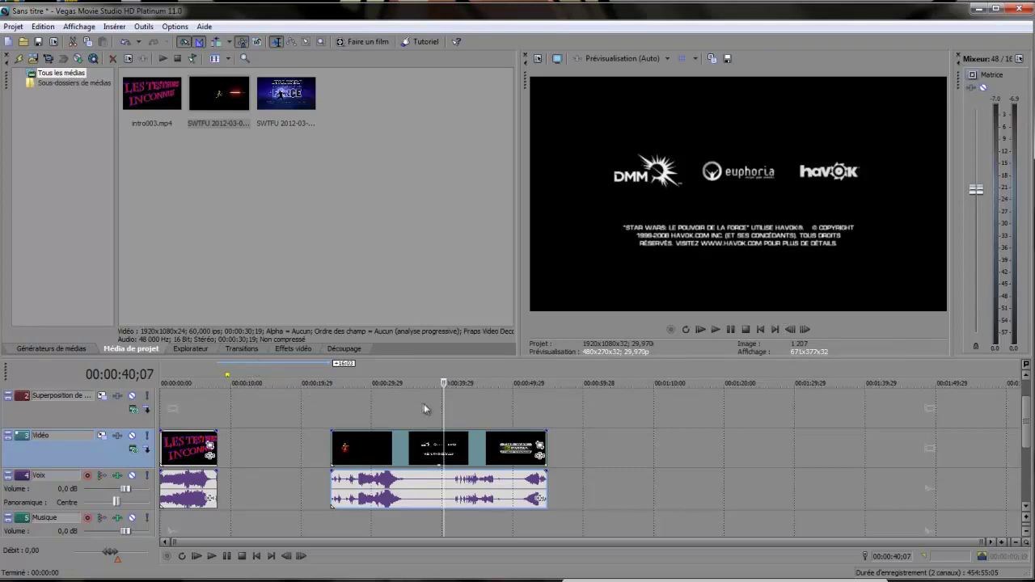
key("s")
left_click_drag(490, 463, 466, 462)
key("ctrl+s")
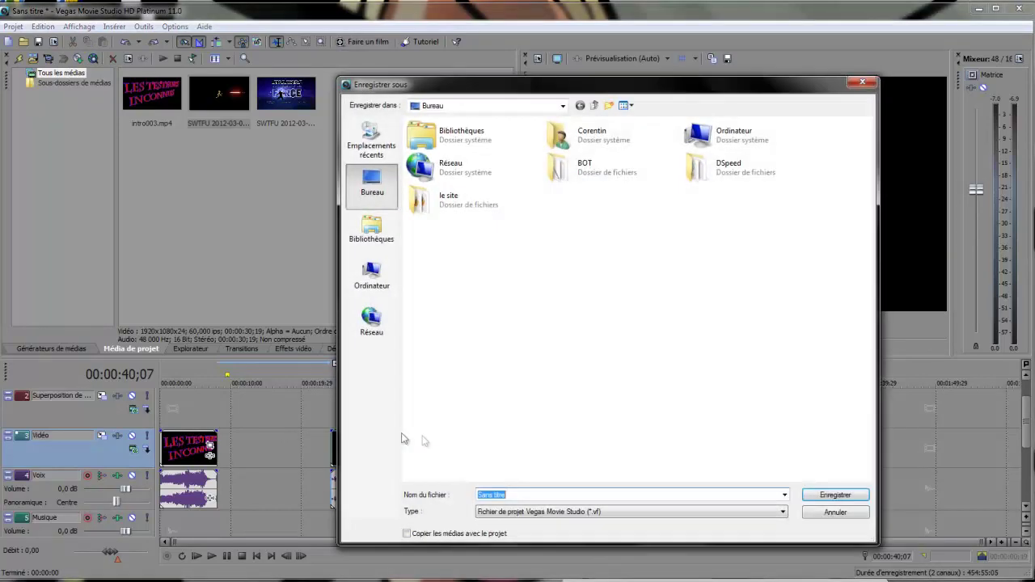
left_click(862, 81)
Step: Split the SWTFU clip at 00:00:40;07 and move its second part about 5 seconds later on the timeline
key("s")
left_click_drag(518, 436, 555, 437)
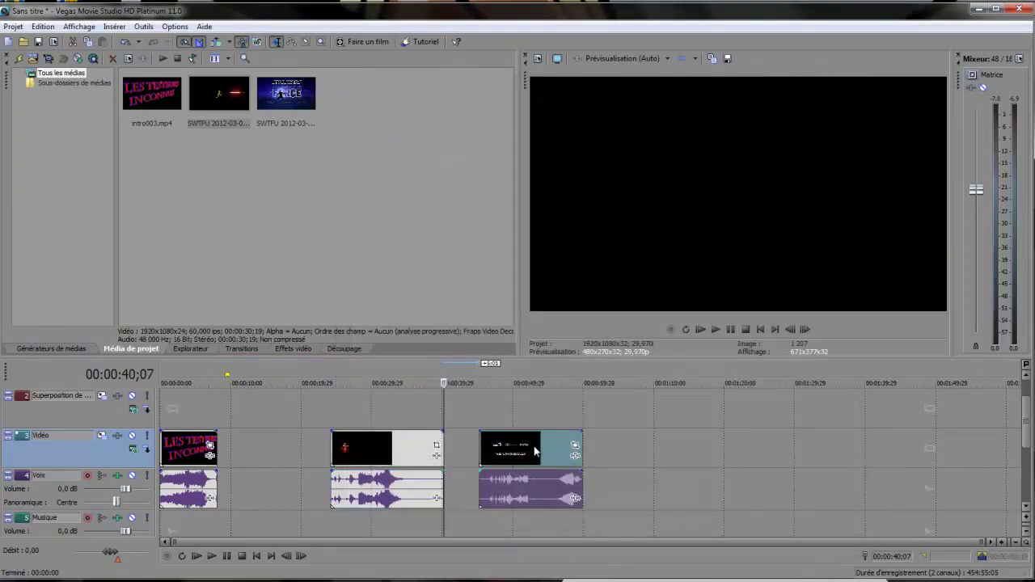
left_click(420, 456)
left_click(427, 457)
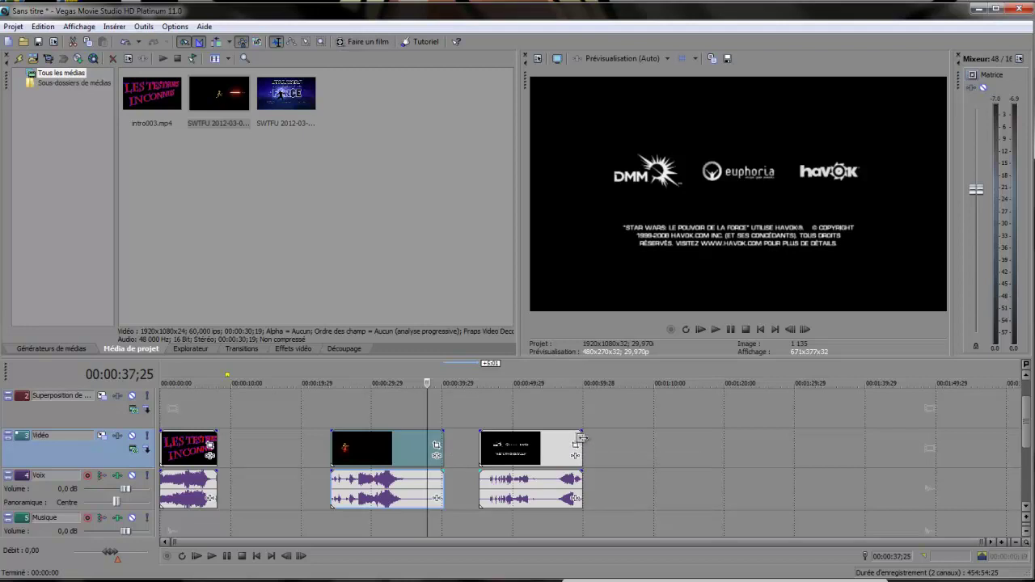
Step: Try extending the end of the second SWTFU part and bring it back to its original end
left_click_drag(578, 443, 584, 480)
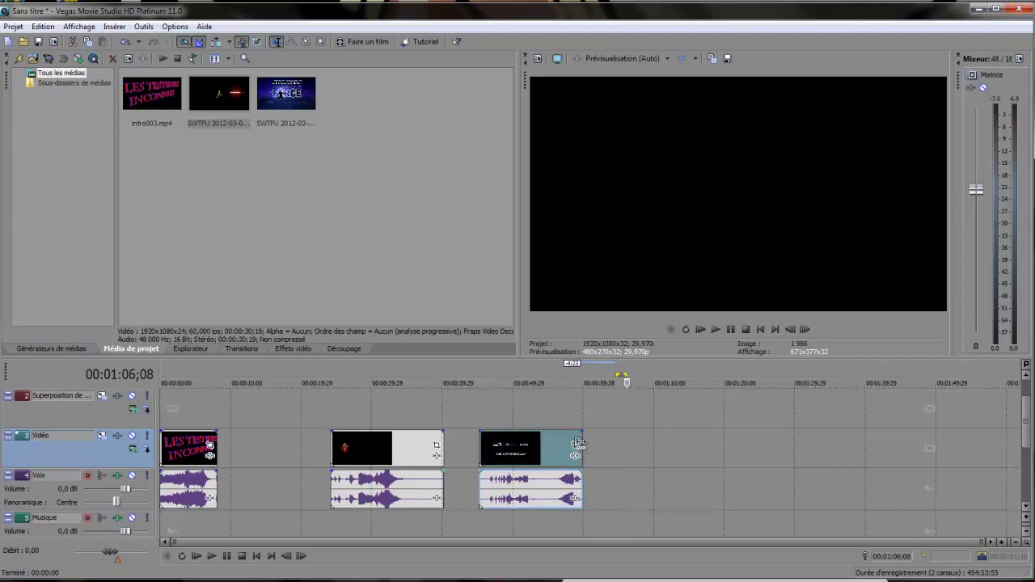
left_click_drag(577, 443, 584, 492)
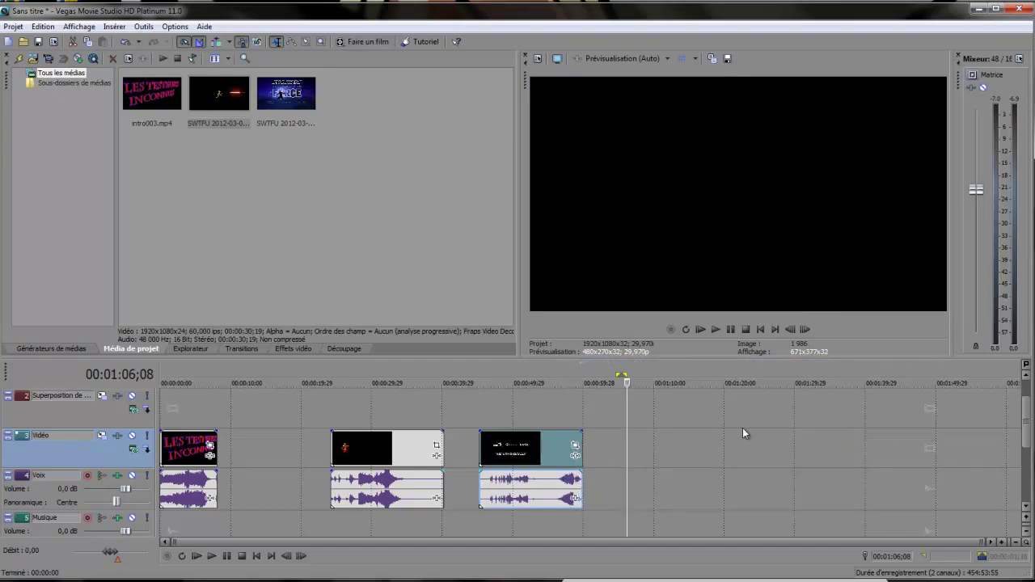
Step: Close the gaps by moving the first SWTFU part against the intro and the second part directly after it
left_click(572, 407)
left_click(521, 414)
left_click(359, 416)
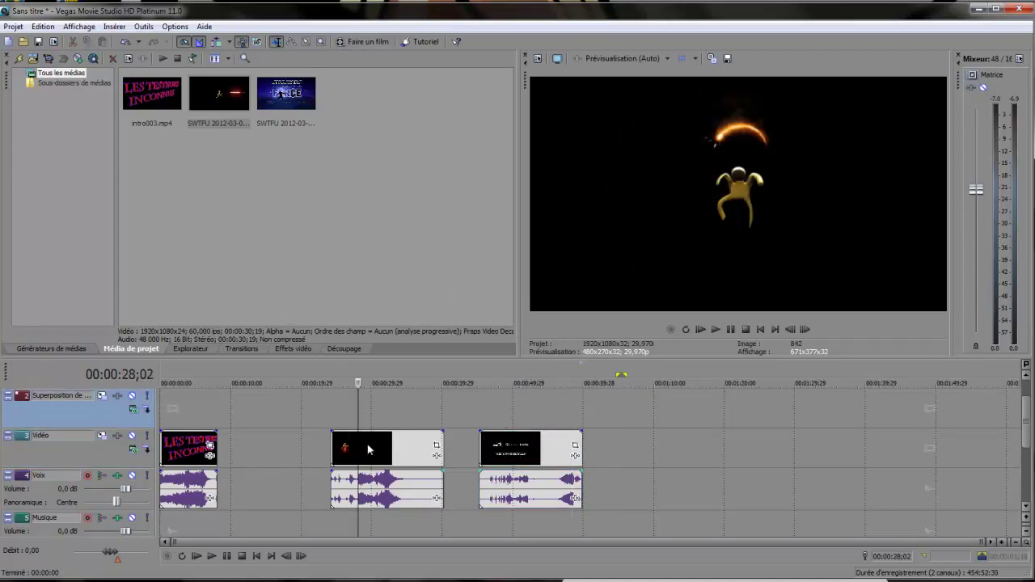
left_click_drag(380, 451, 275, 468)
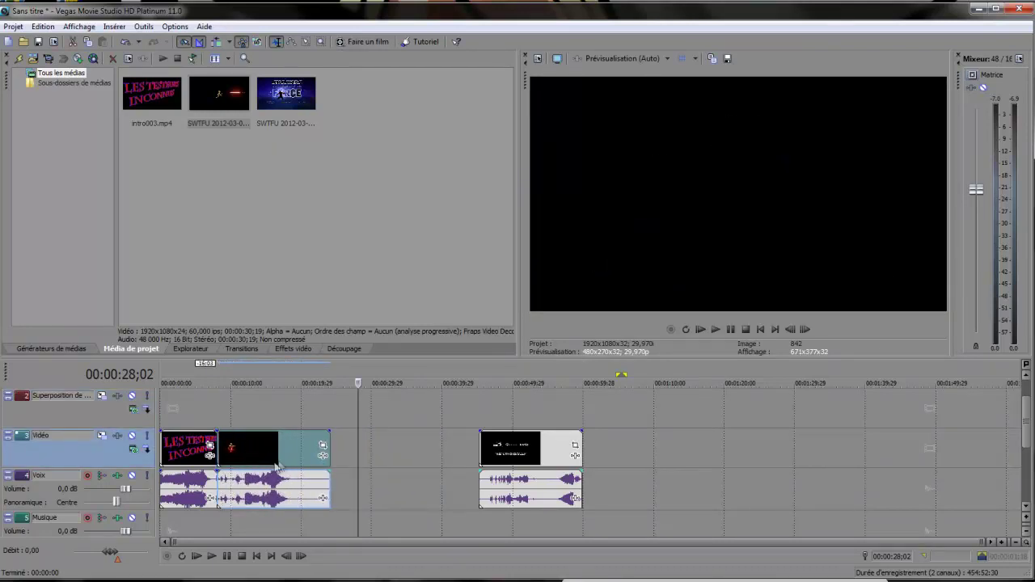
left_click_drag(549, 465, 398, 477)
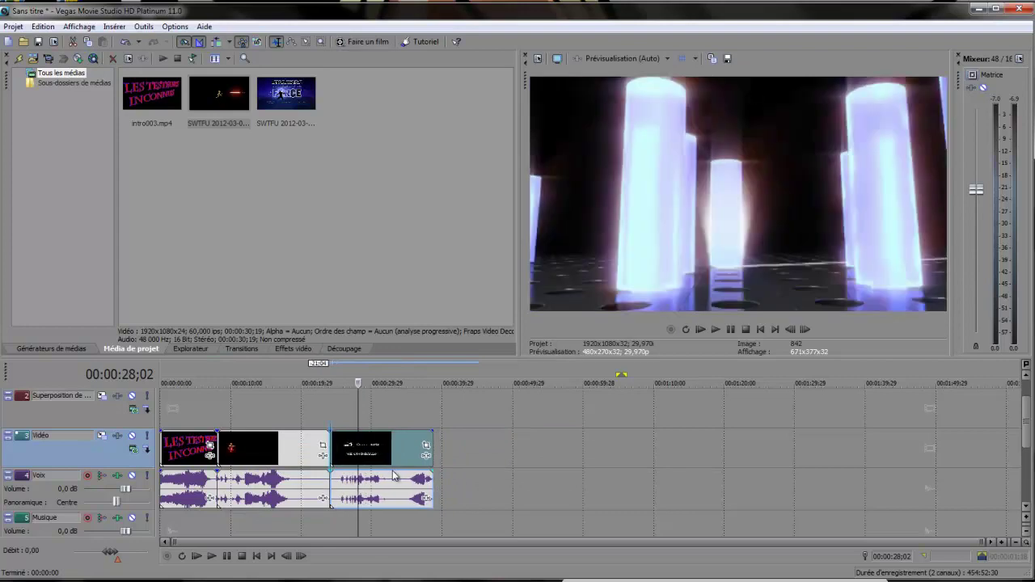
Step: Set the volume of the Voix track to 0,9 dB
left_click_drag(1026, 427, 1018, 450)
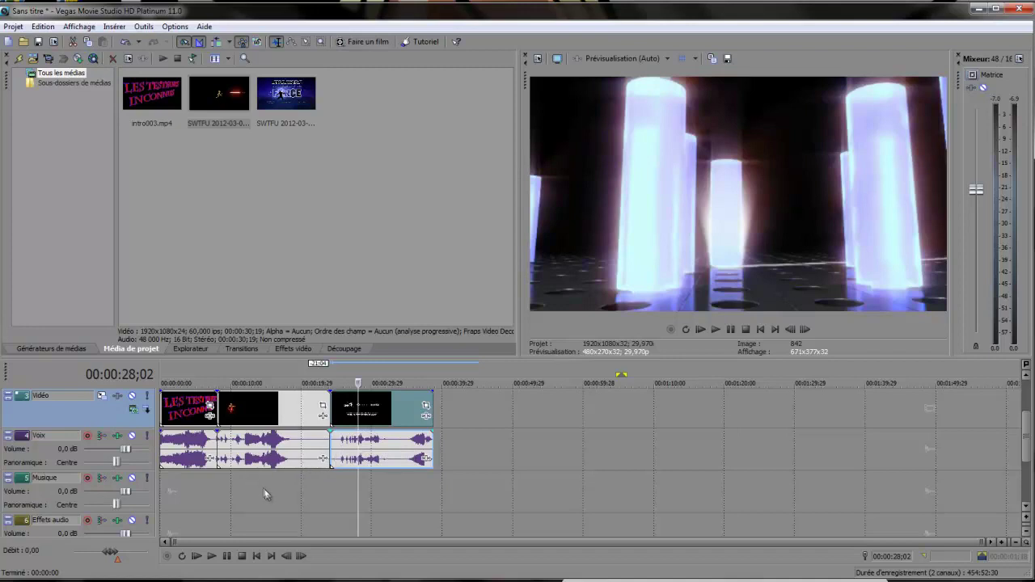
left_click(224, 502)
left_click(231, 499)
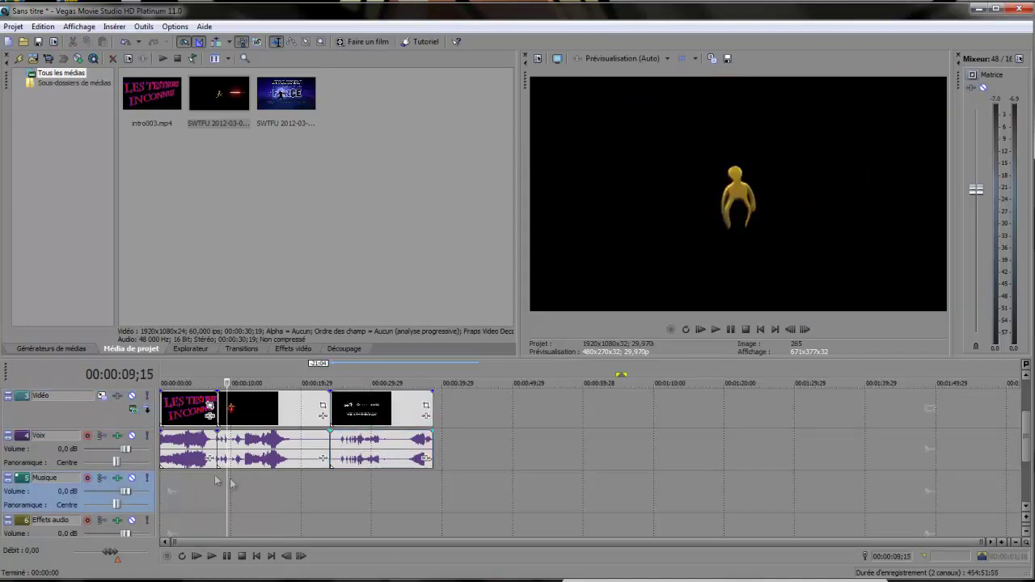
left_click_drag(125, 450, 117, 449)
left_click_drag(127, 461, 130, 461)
Step: Examine the audio waveforms of both SWTFU parts on the Voix track, ending with the playhead at 00:00:14;13
left_click(273, 459)
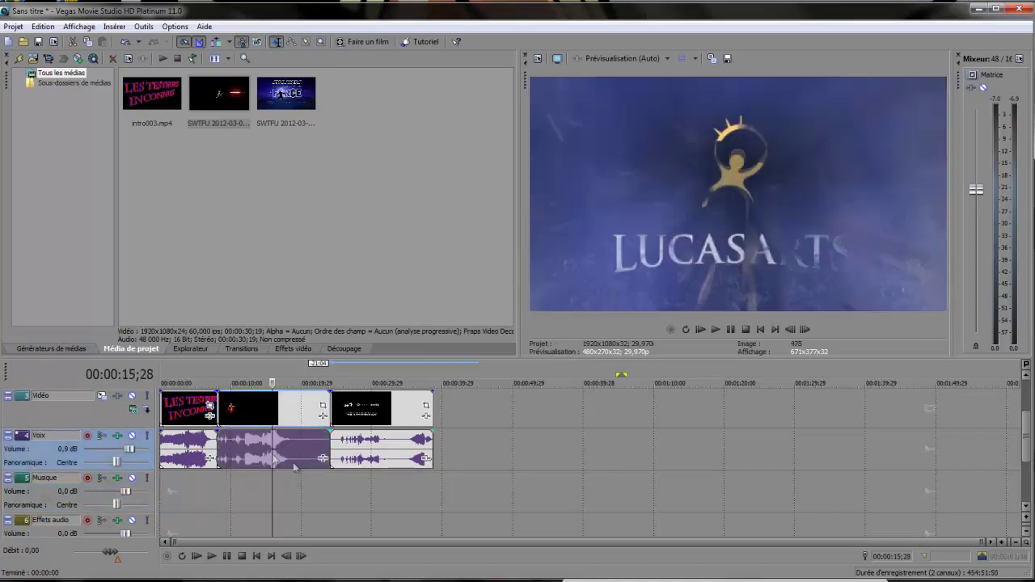
left_click(386, 455)
left_click(262, 457)
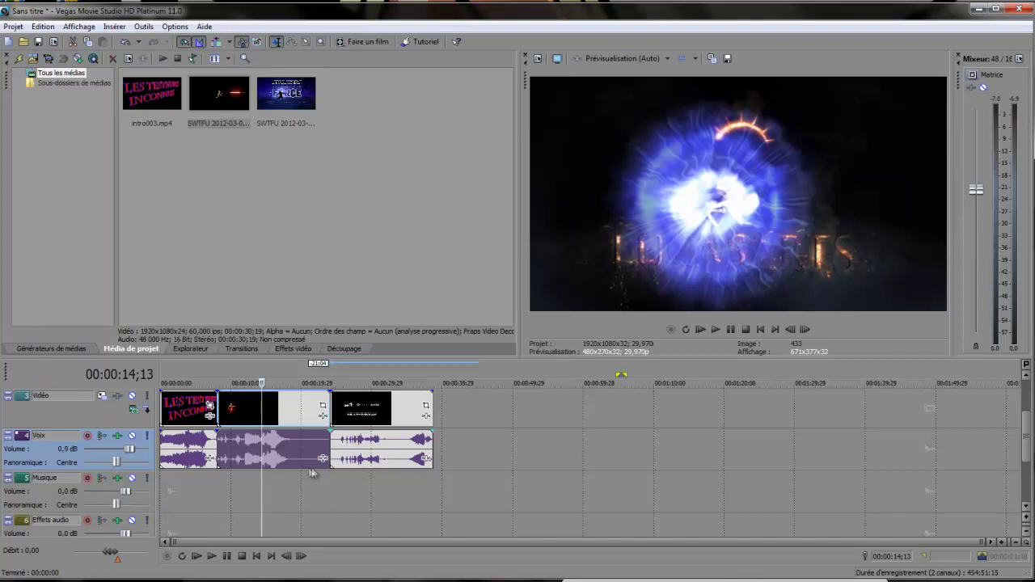
Step: Look through the solid-color media generators and the Glissement, Fractionnement and Effet enchaîné transition presets
left_click(66, 350)
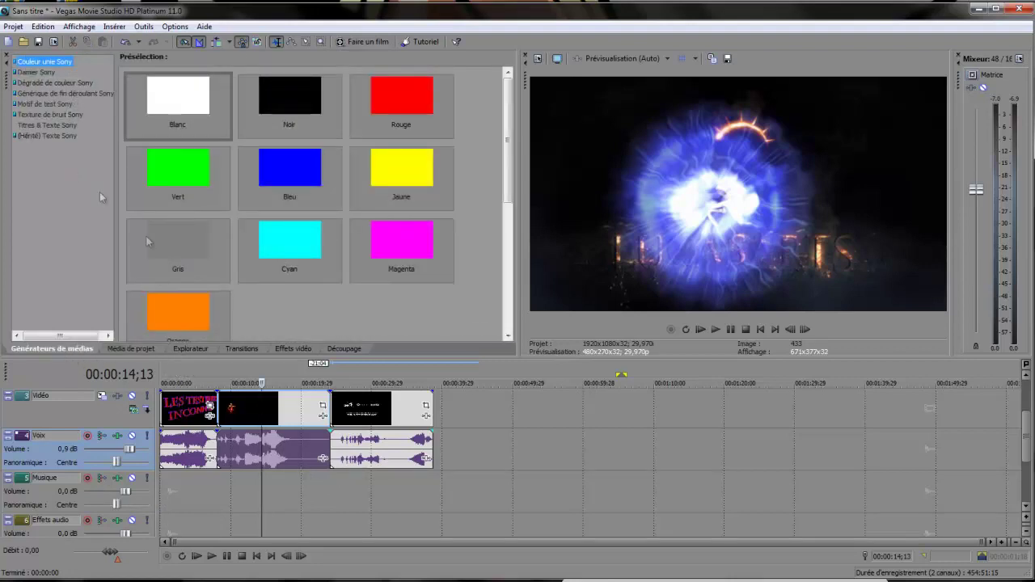
left_click(234, 349)
left_click(44, 178)
left_click(47, 167)
left_click(47, 146)
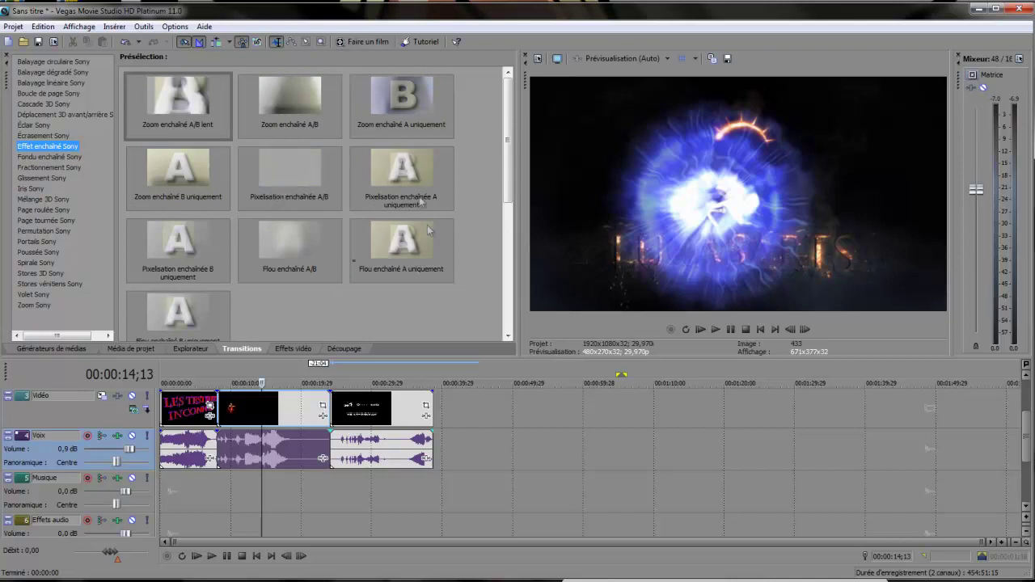
left_click(81, 349)
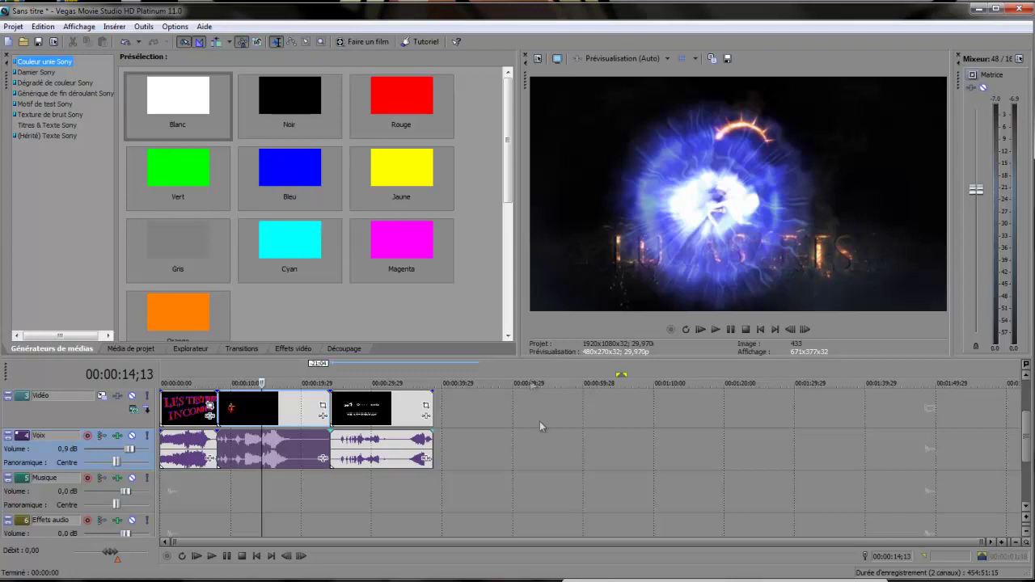
left_click(1025, 380)
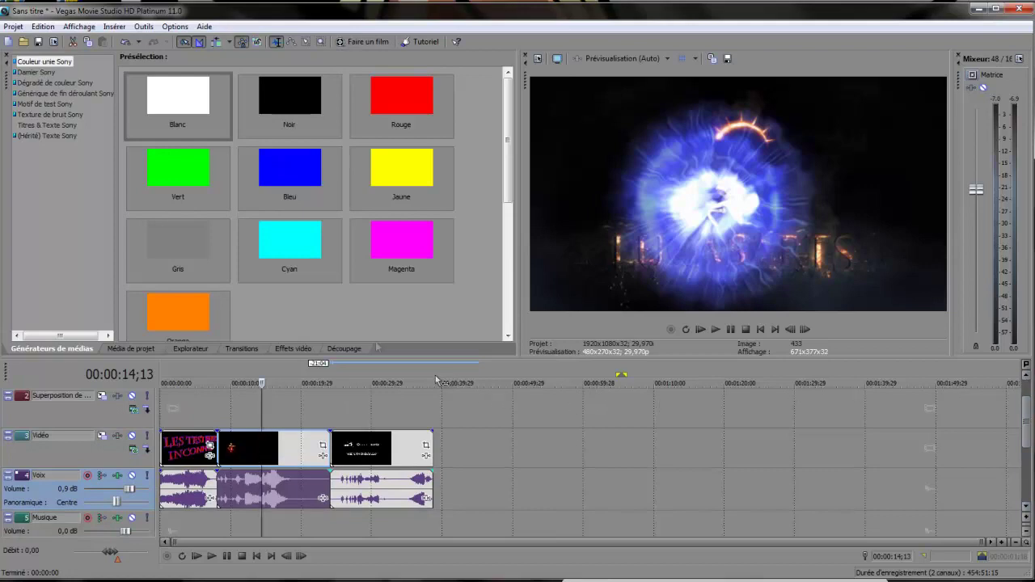
Step: Open the render settings, review the output templates around Internet 1280x720-30p, and cancel without rendering
left_click(14, 26)
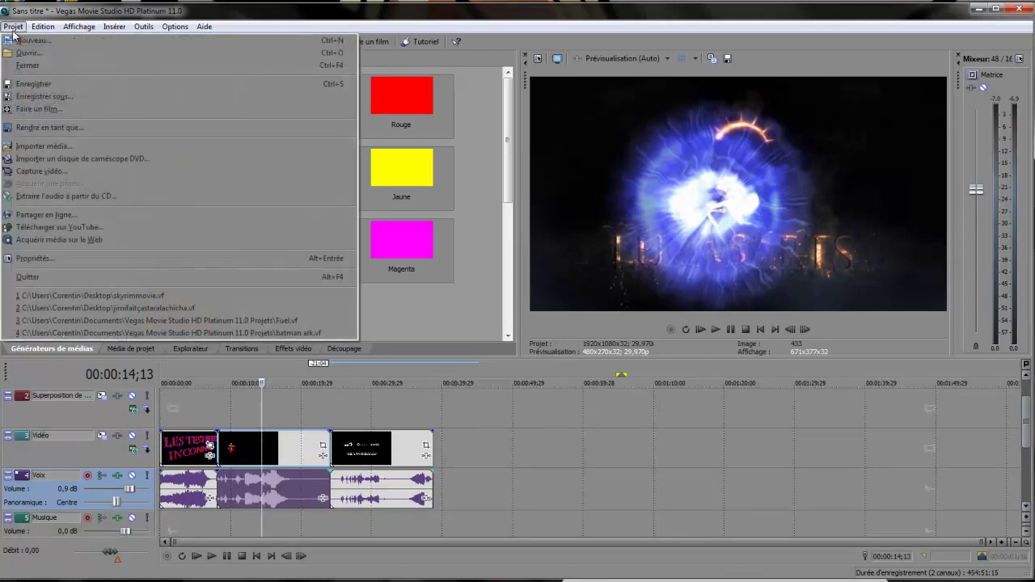
left_click(52, 129)
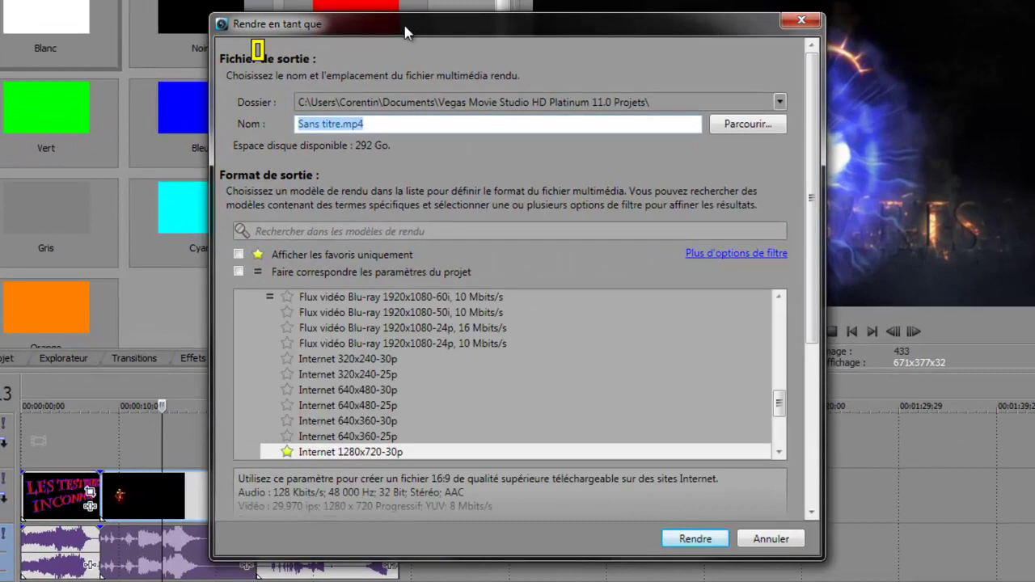
left_click_drag(404, 33, 411, 35)
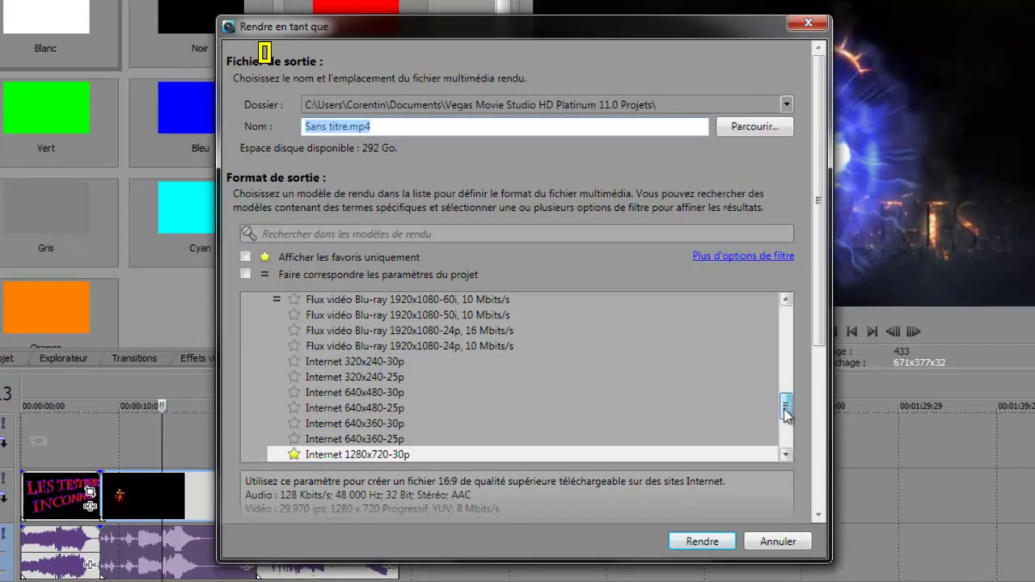
left_click_drag(786, 413, 786, 417)
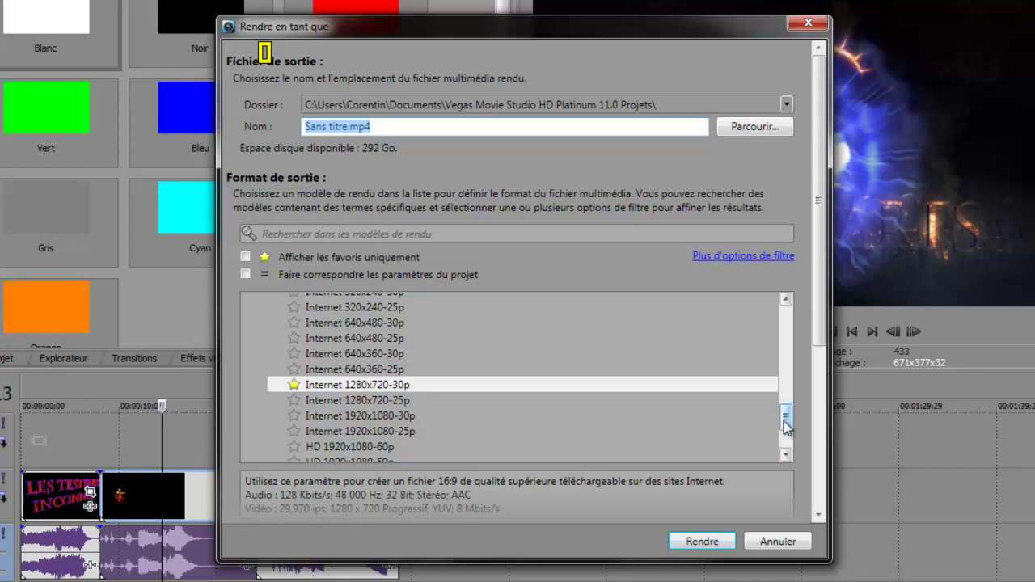
left_click_drag(785, 427, 785, 433)
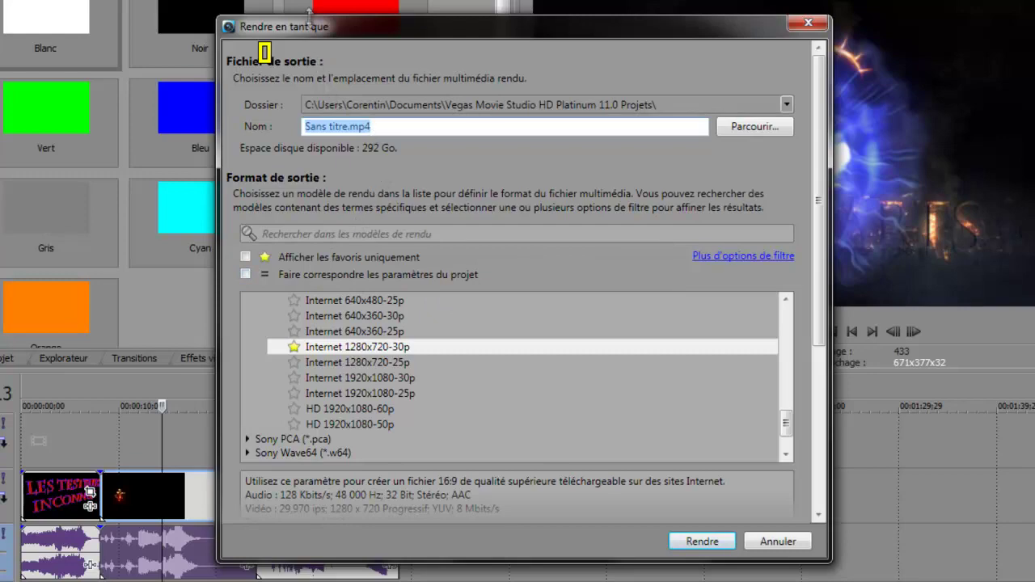
left_click_drag(321, 31, 362, 45)
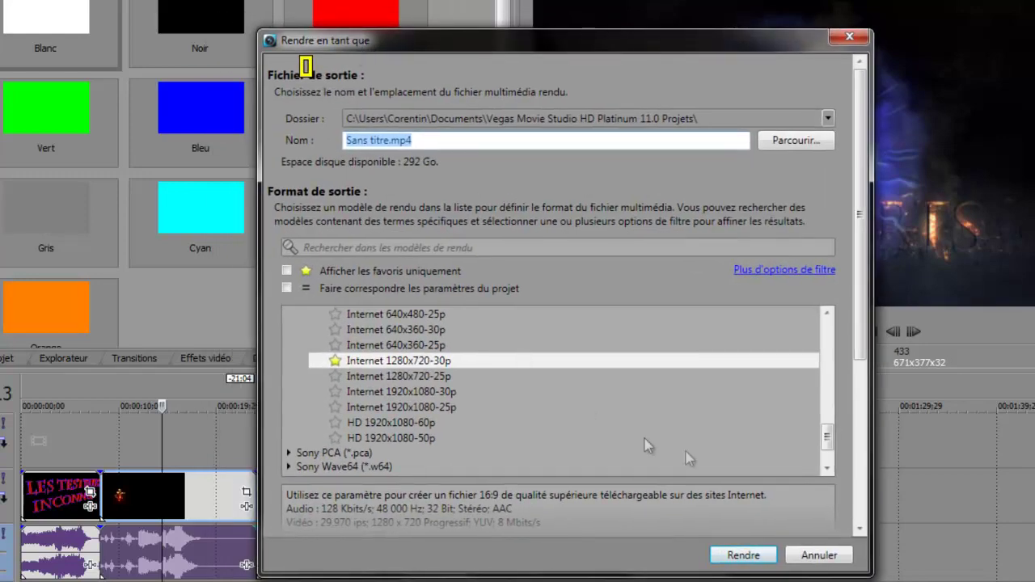
left_click(819, 555)
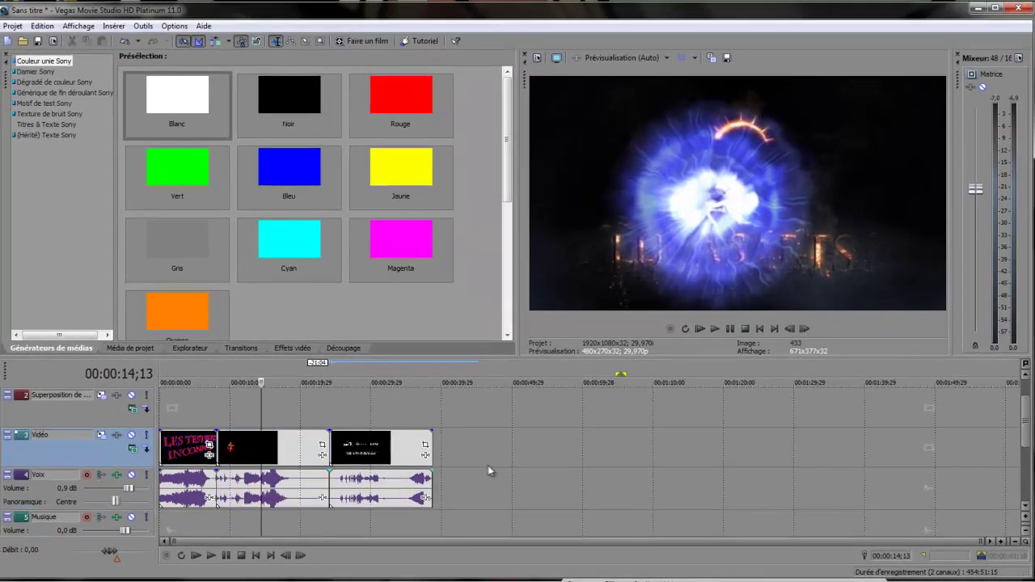
Step: Move the last SWTFU clip about 8 seconds later on the timeline, leaving a gap before it
right_click(486, 527)
left_click(478, 455)
left_click_drag(381, 462, 412, 464)
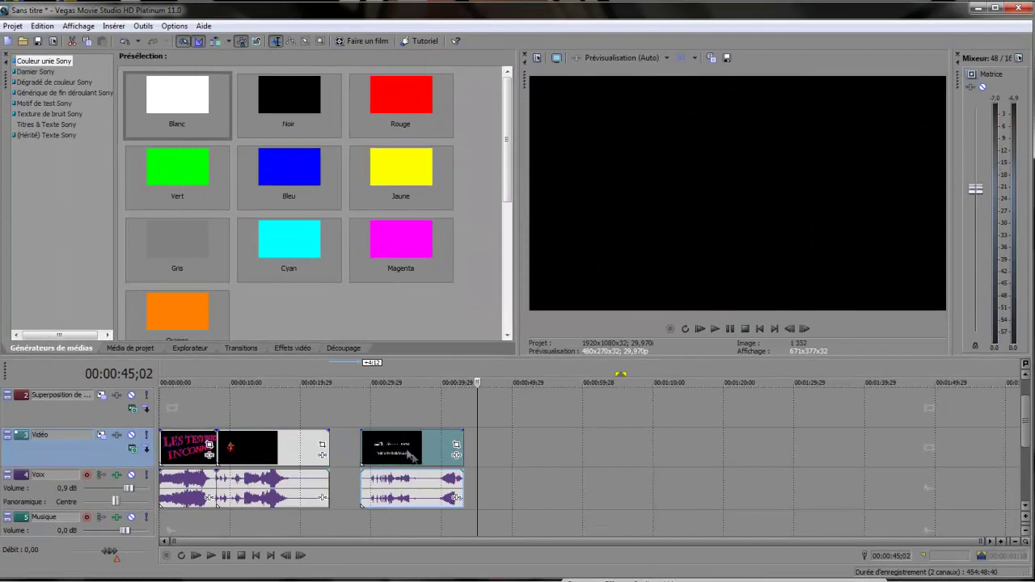
left_click(409, 462)
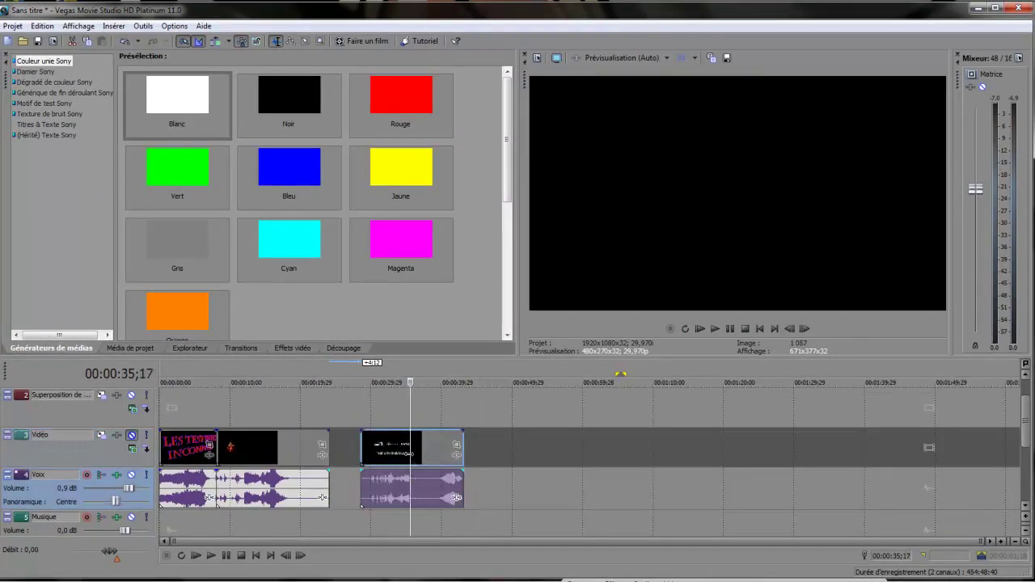
right_click(419, 461)
left_click(413, 450)
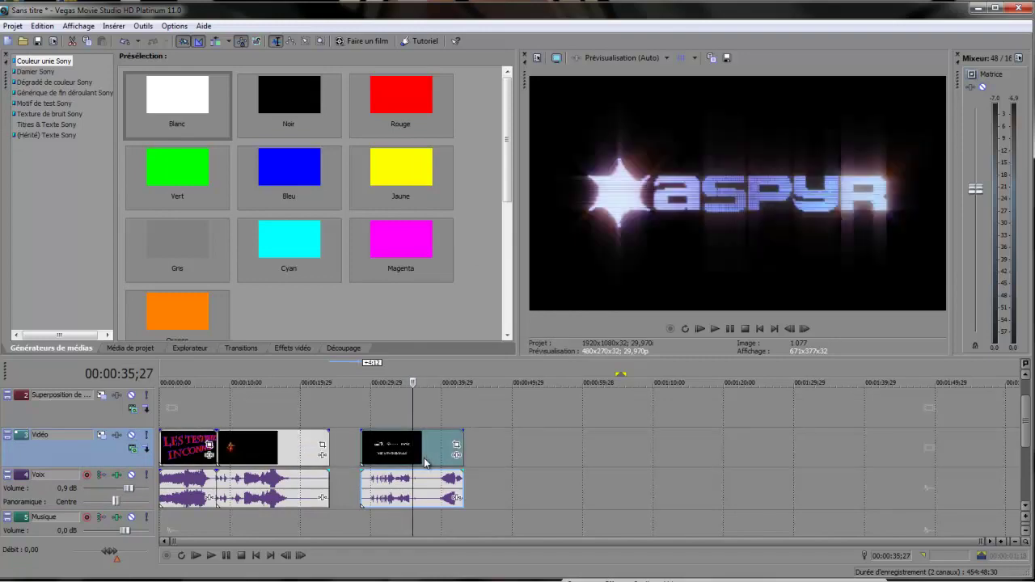
left_click_drag(426, 460, 455, 460)
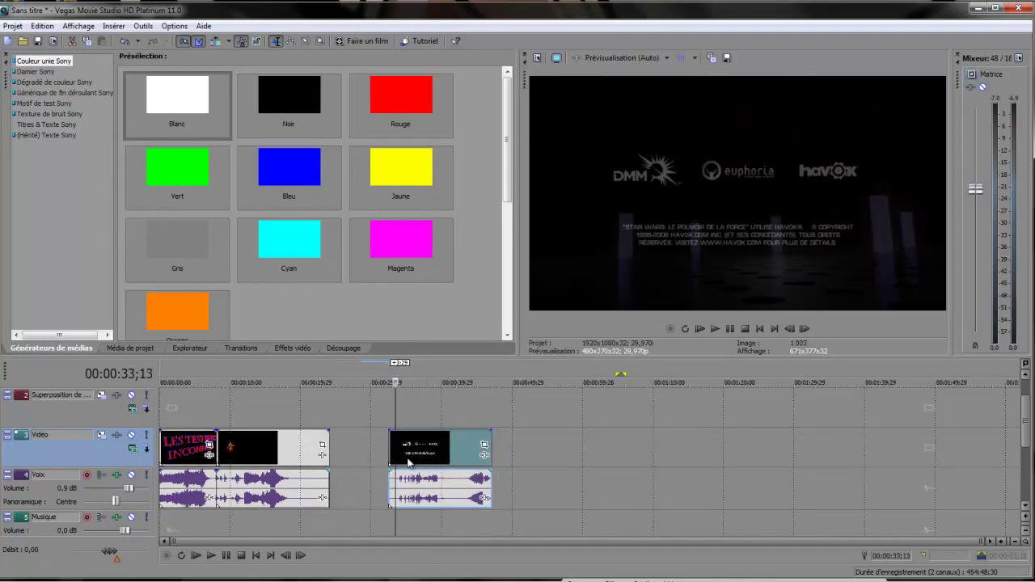
Step: Reverse the last SWTFU clip with Inverser, playing a short stretch before and after the reversal
left_click(716, 329)
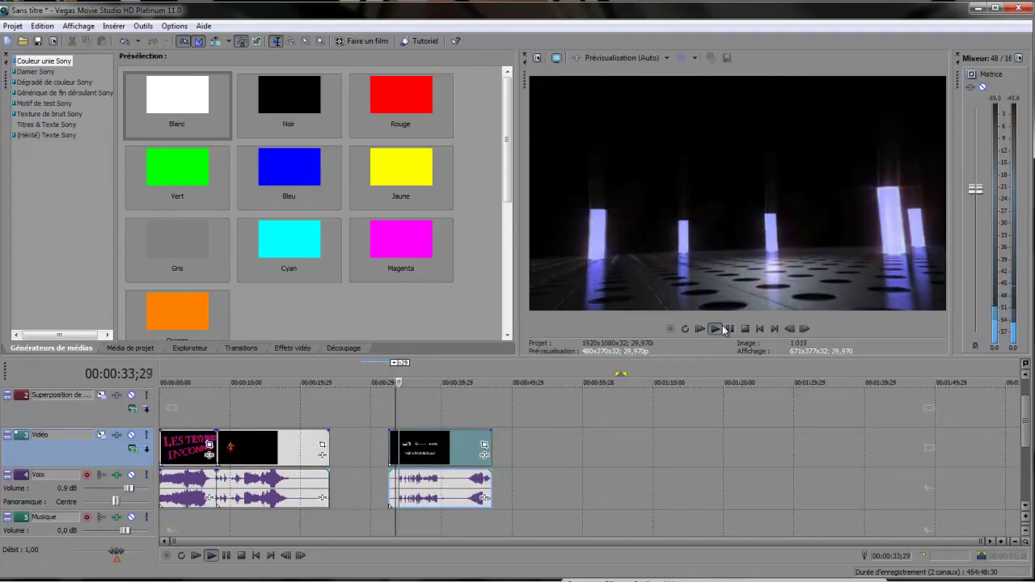
left_click(727, 329)
right_click(469, 453)
left_click(558, 327)
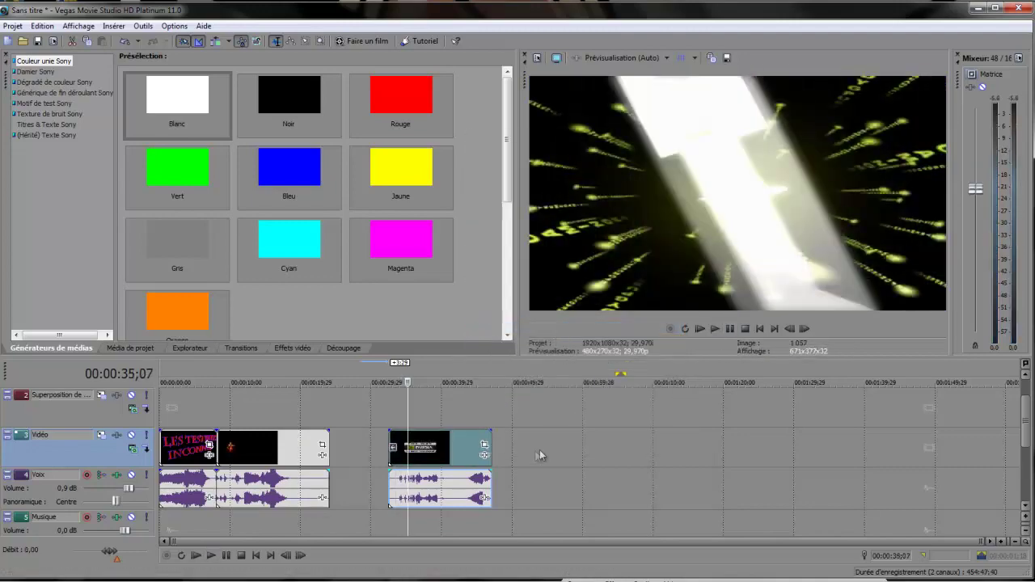
left_click(715, 329)
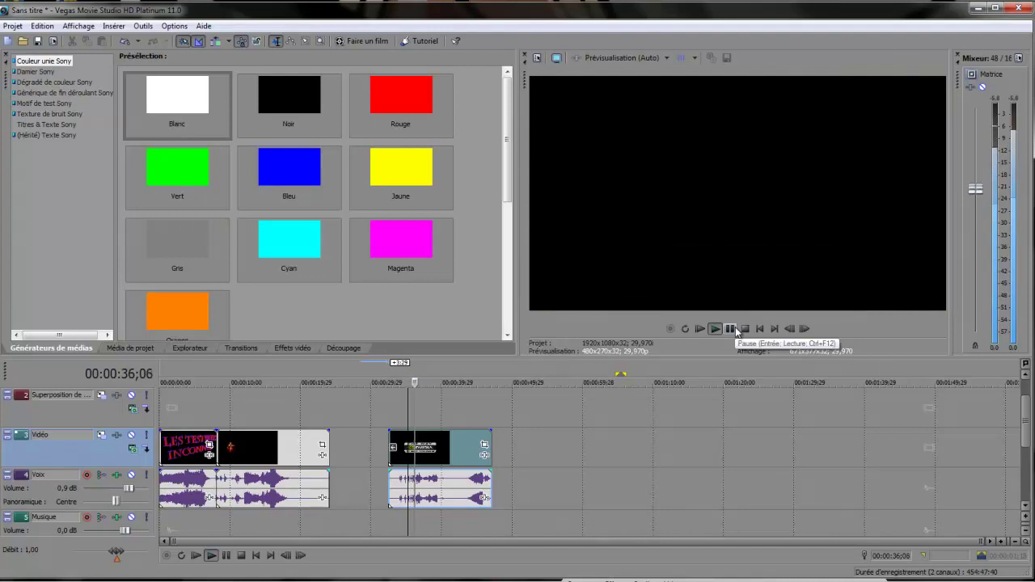
left_click(731, 330)
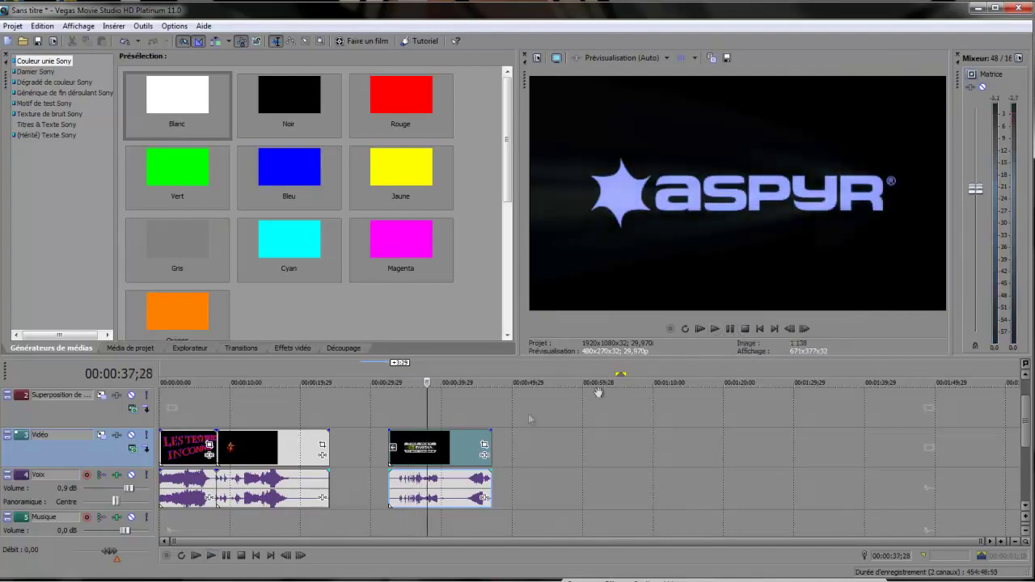
Step: Turn off the reversal of the last SWTFU clip and move it back directly against the previous clip
right_click(465, 443)
left_click(547, 310)
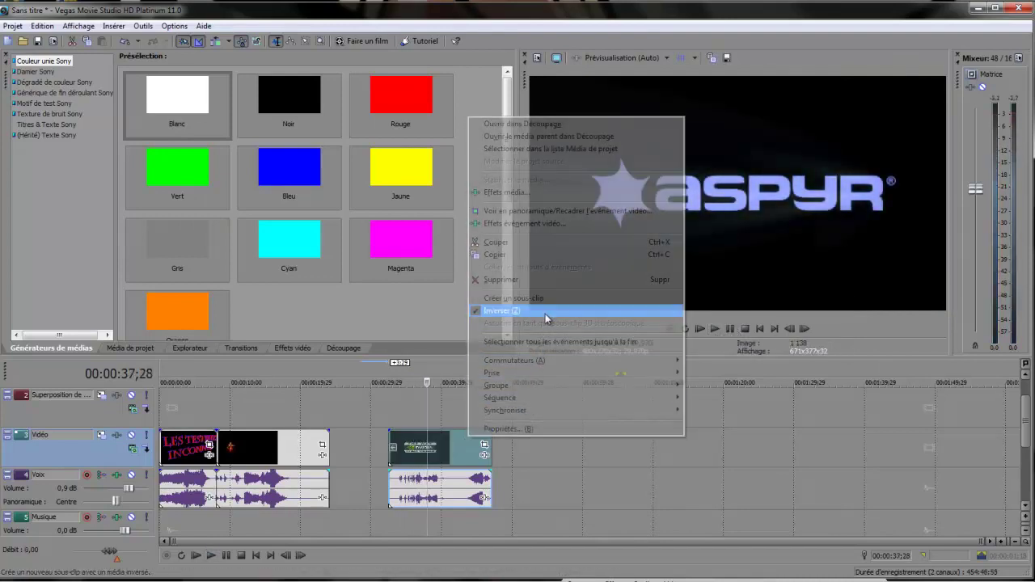
right_click(443, 460)
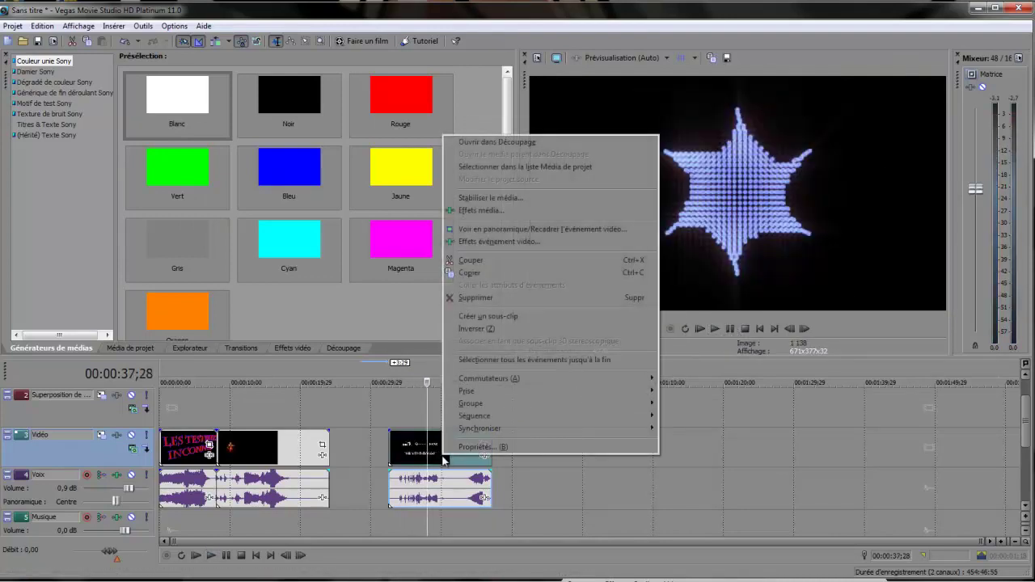
left_click(528, 483)
left_click_drag(450, 447, 391, 448)
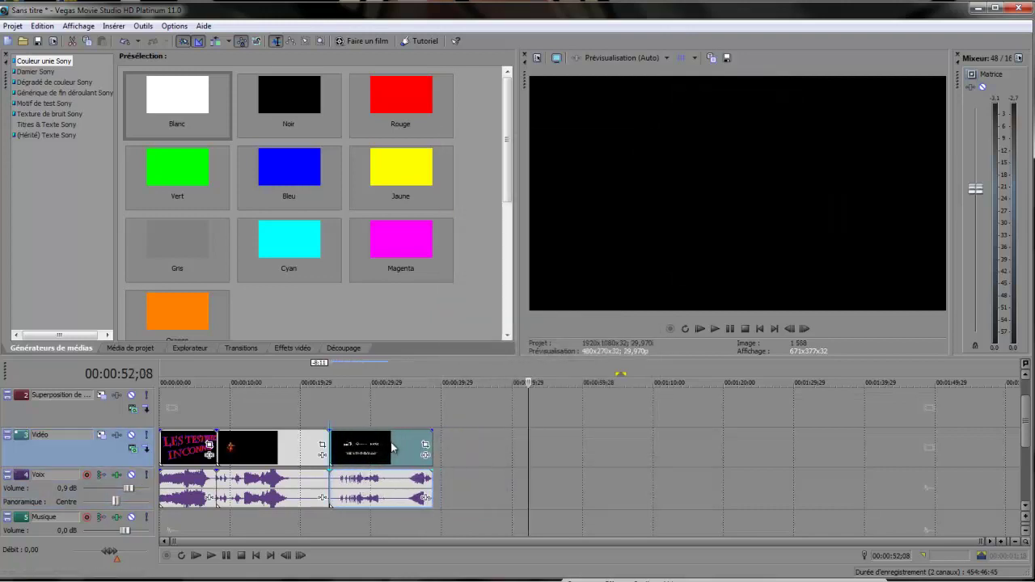